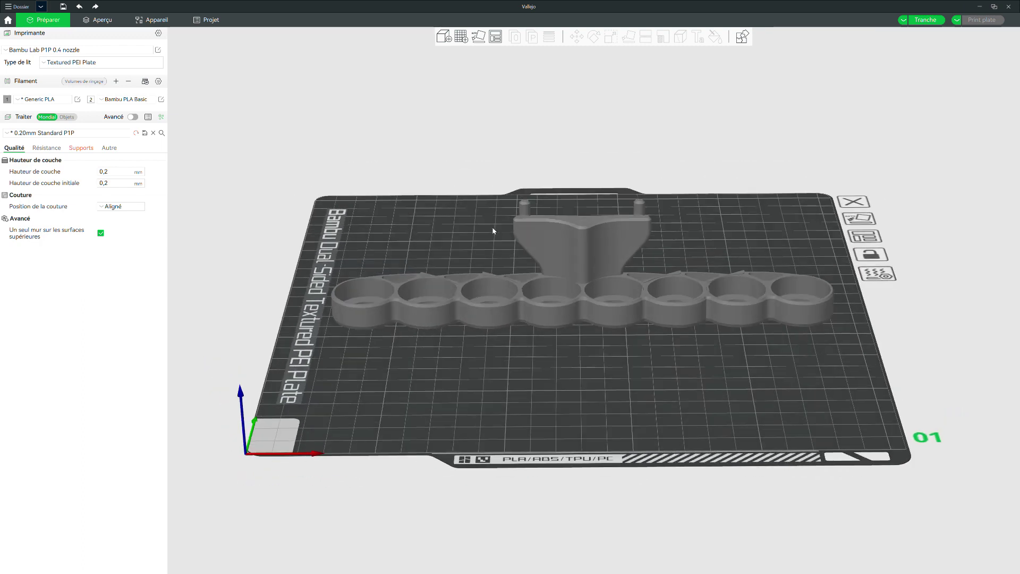
left_click(504, 291)
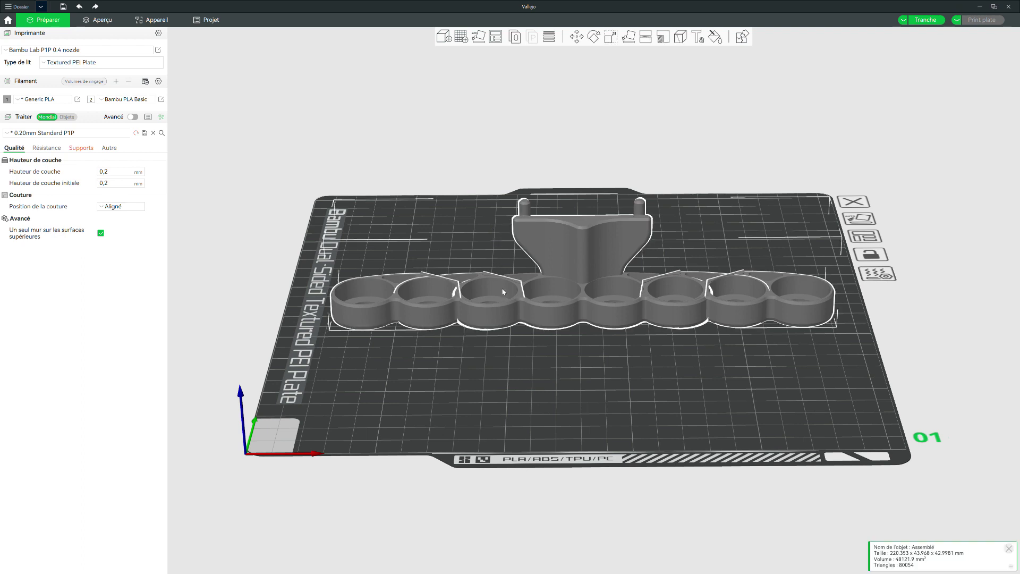
left_click(396, 222)
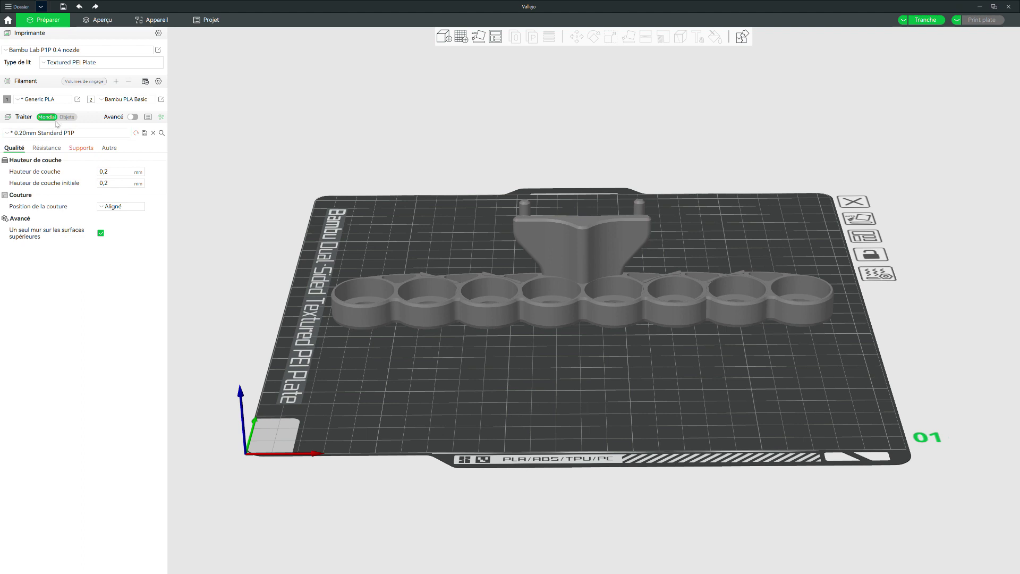
Compare the basic and advanced process settings, finishing with the advanced settings hidden.
left_click(136, 119)
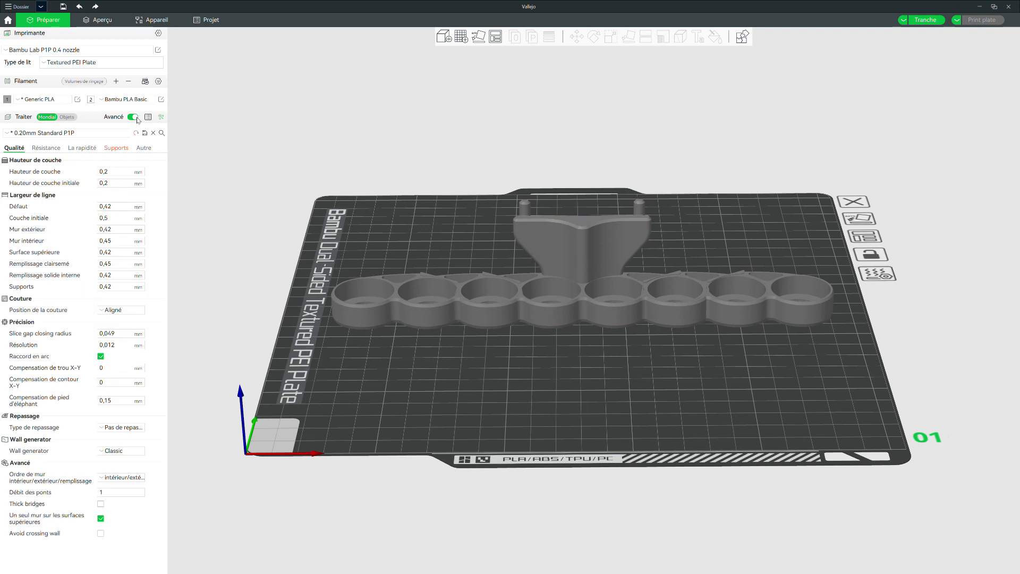
left_click(132, 117)
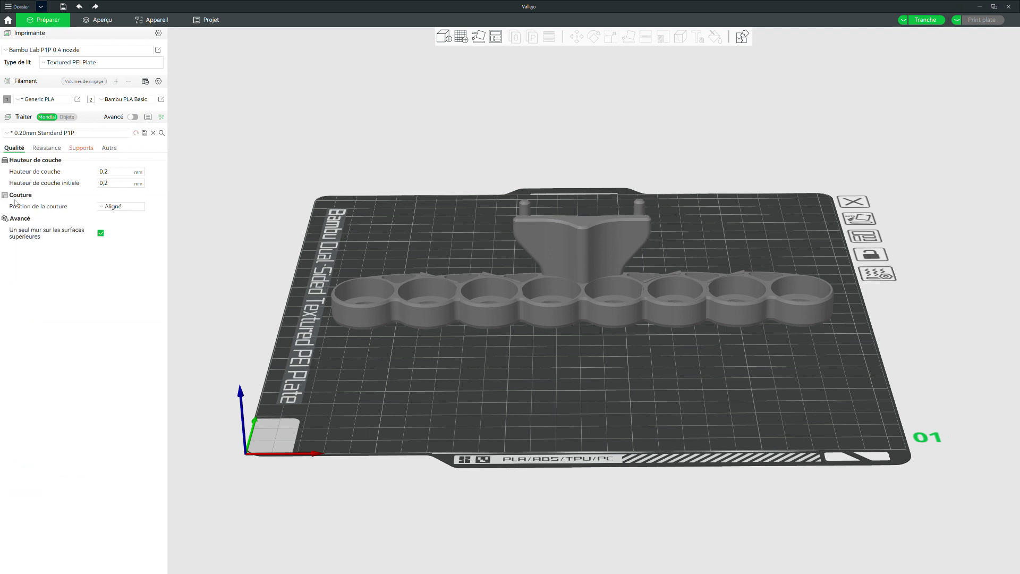
left_click(136, 119)
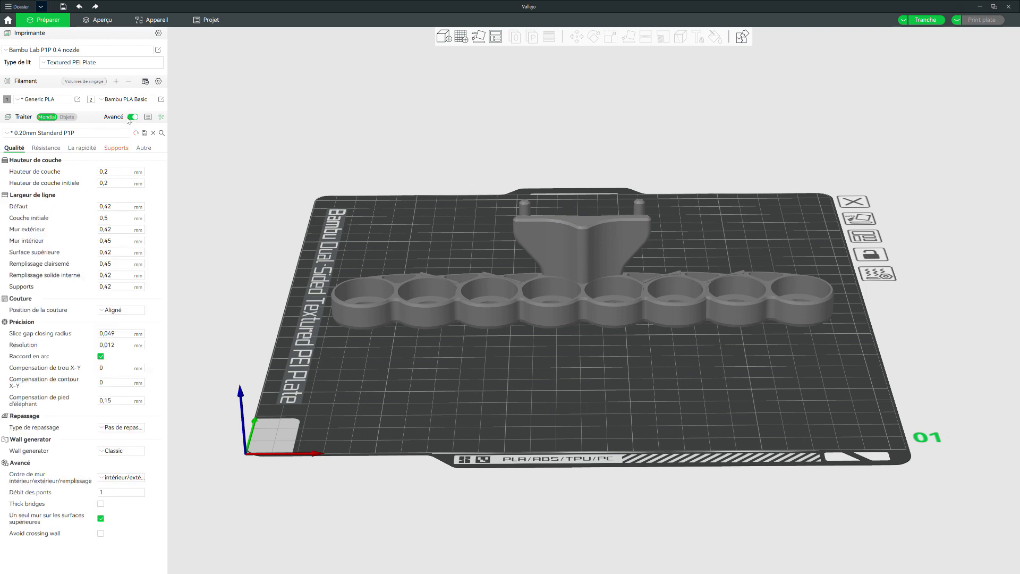
left_click(131, 117)
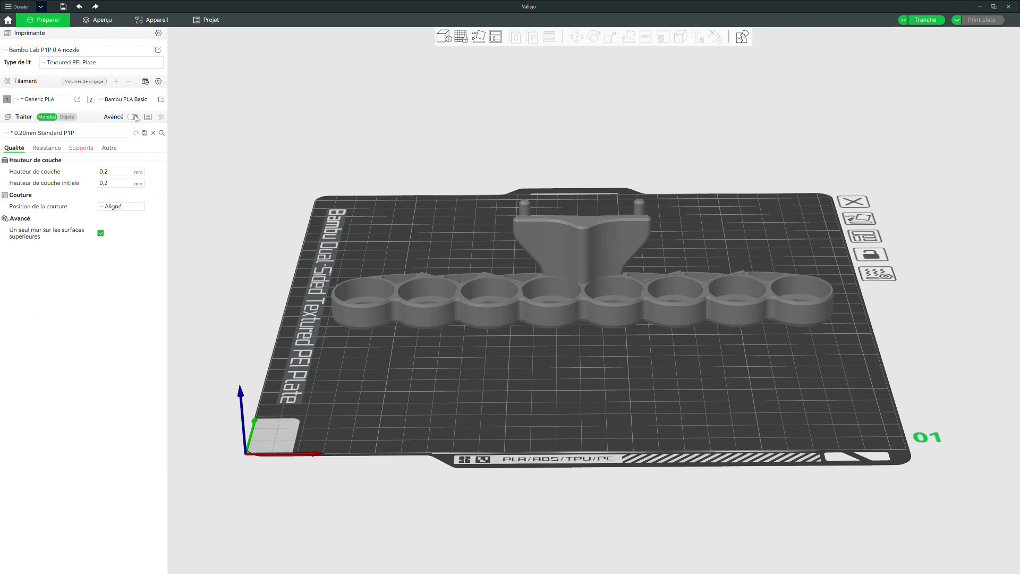
left_click(134, 117)
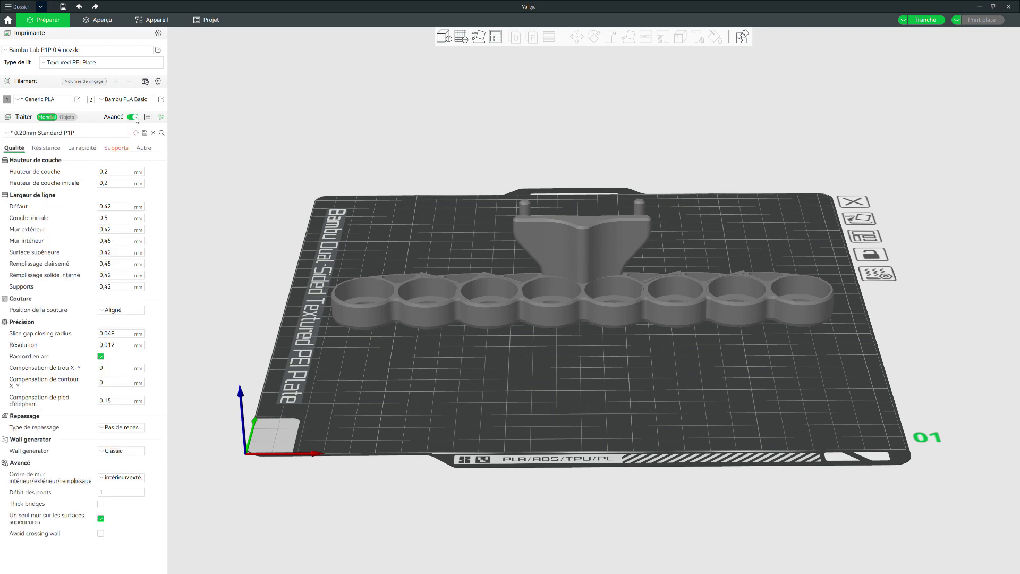
left_click(134, 118)
left_click(132, 118)
left_click(132, 118)
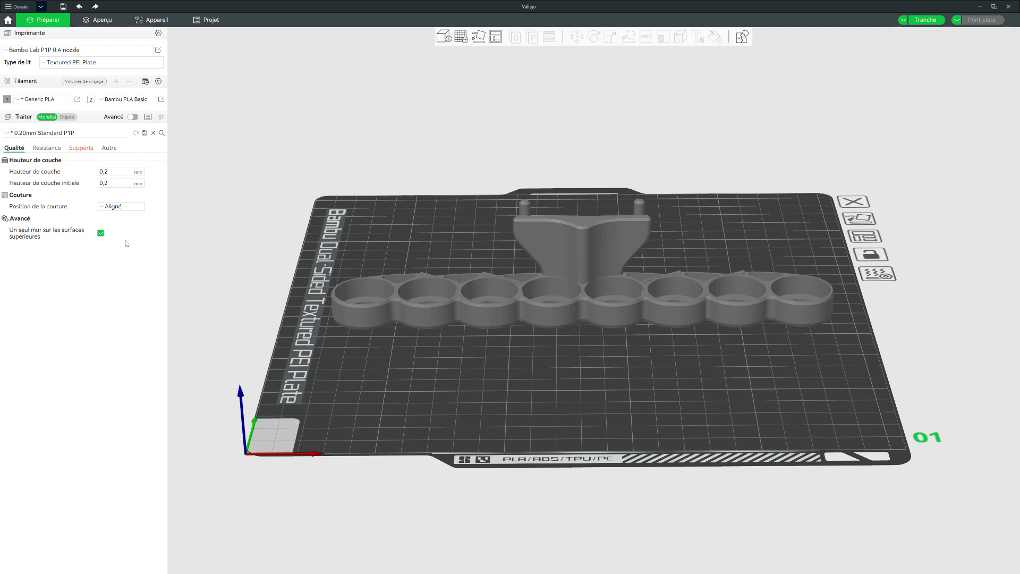
Review the strength settings for walls, shells and sparse infill density.
left_click(58, 147)
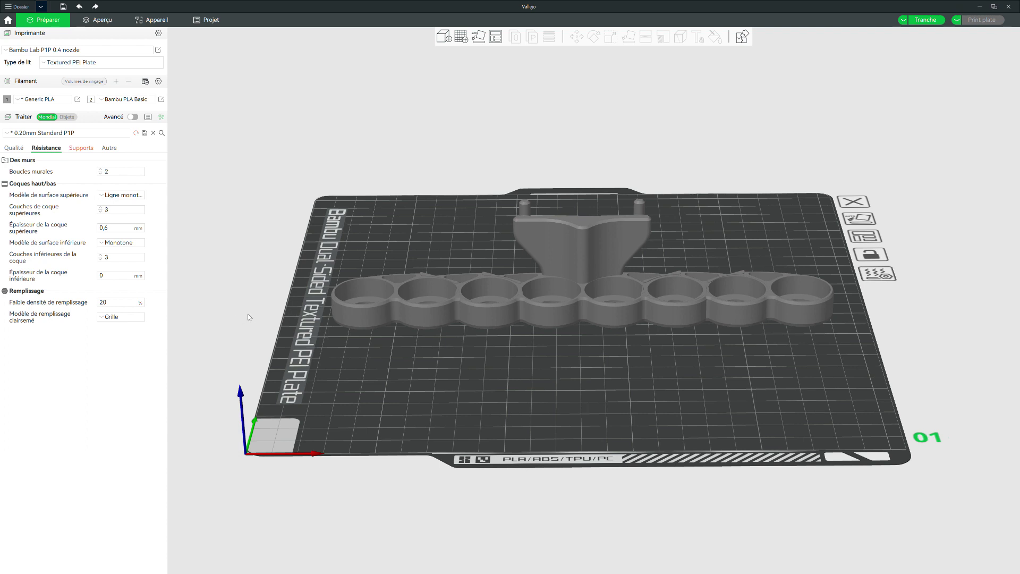
left_click_drag(128, 307, 116, 307)
left_click(116, 307)
Enable supports in the process settings and inspect the holder from behind and from the front.
left_click(77, 149)
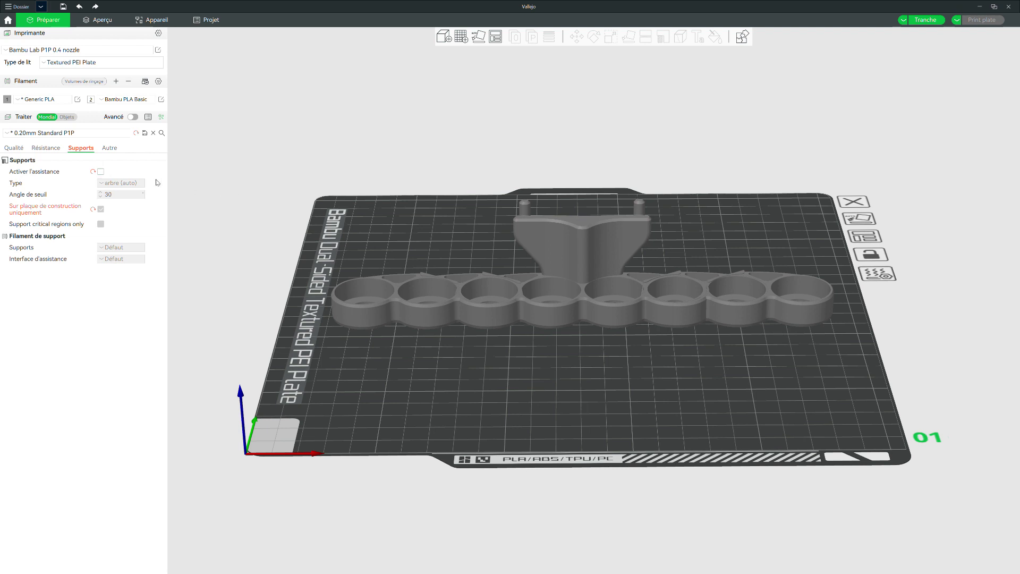
left_click(101, 171)
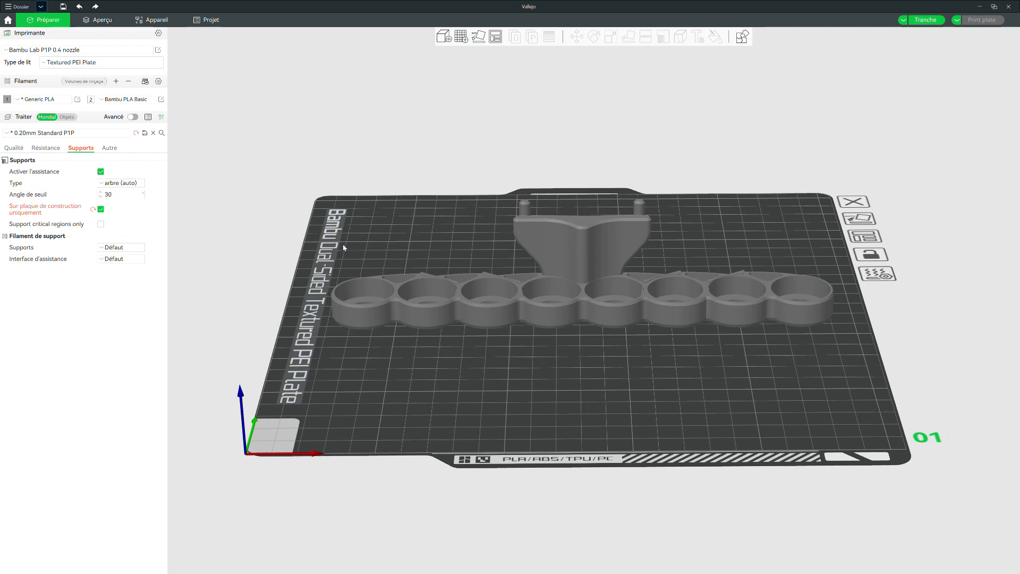
left_click_drag(343, 243, 476, 317)
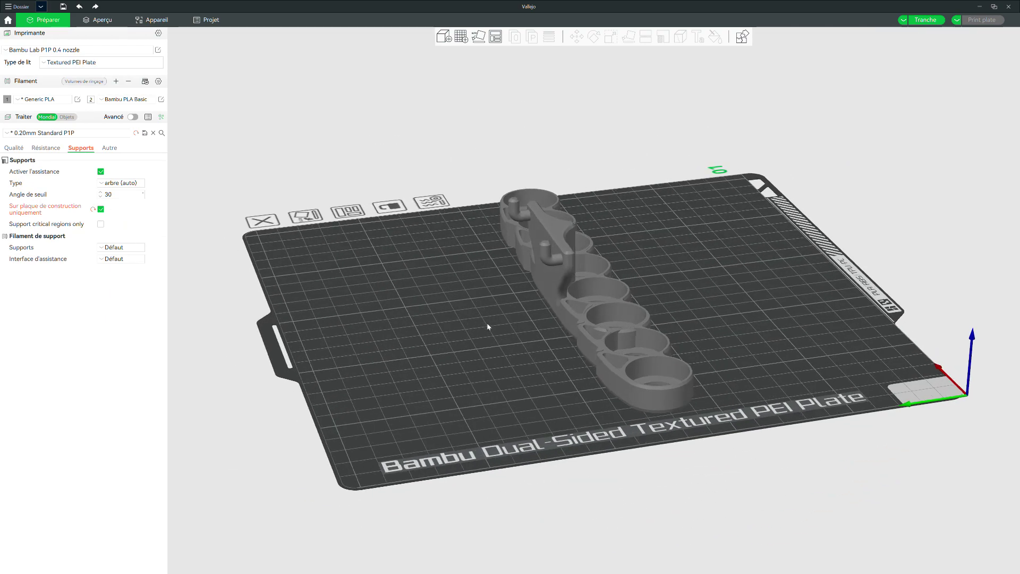
left_click_drag(551, 355, 543, 303)
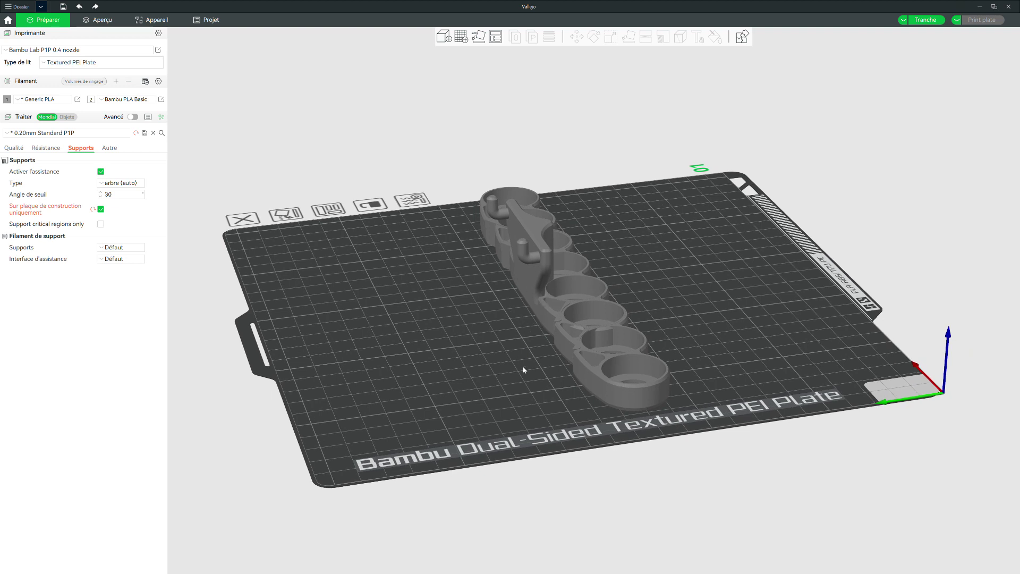
right_click_drag(514, 352, 507, 353)
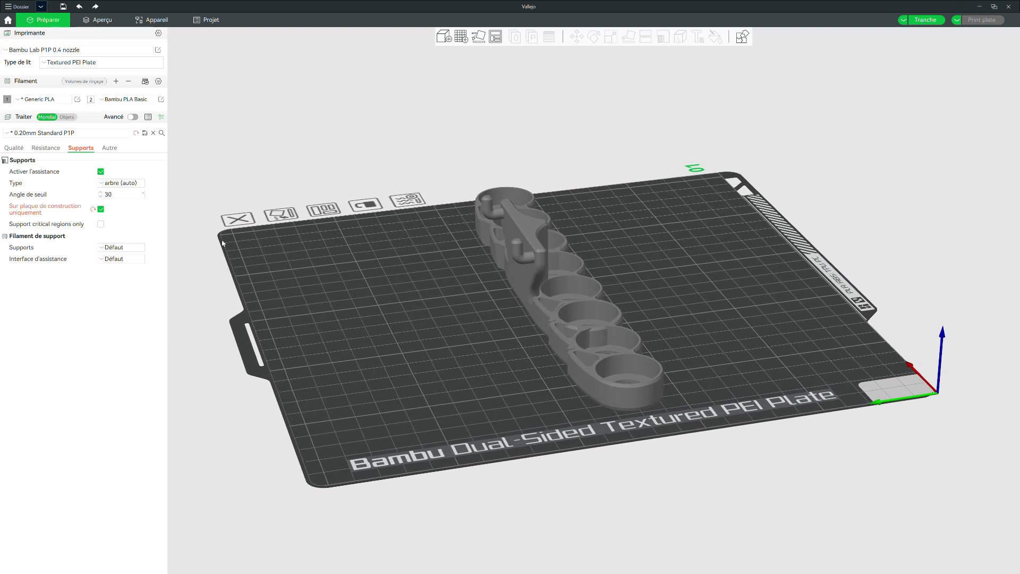
left_click_drag(487, 363, 449, 371)
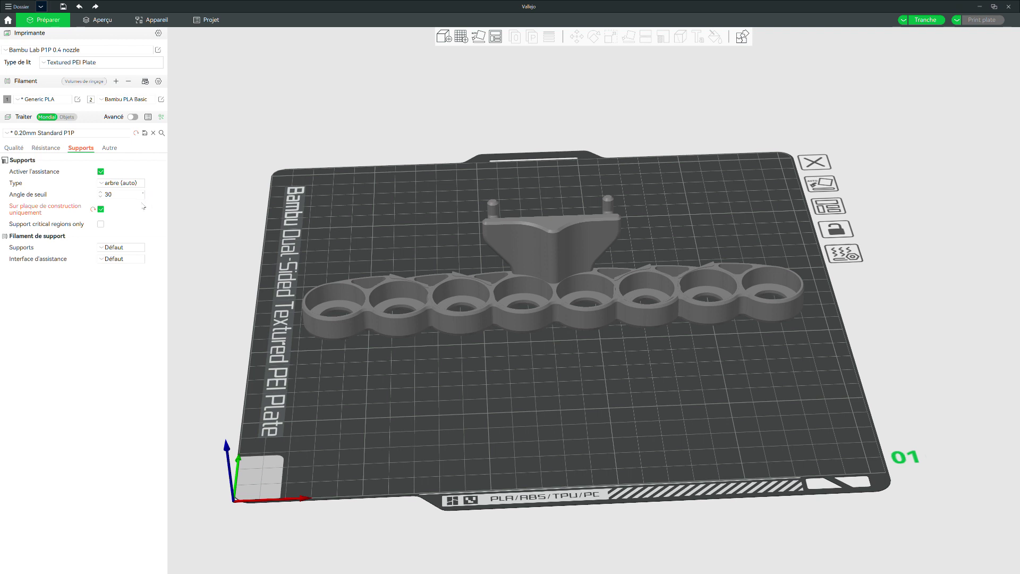
right_click_drag(373, 238, 404, 236)
left_click_drag(404, 236, 403, 234)
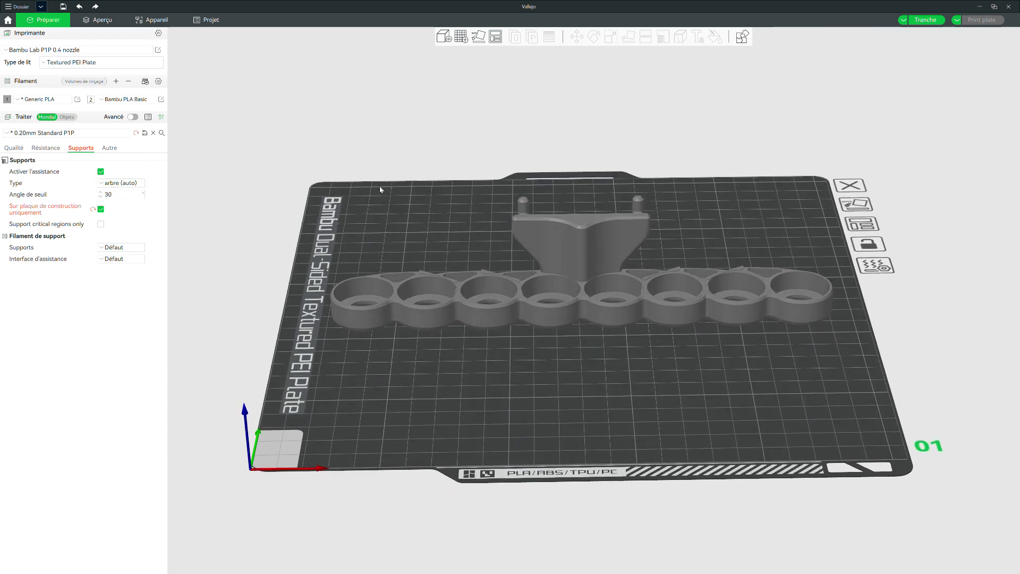
Add a second build plate, then undo that addition.
left_click(557, 246)
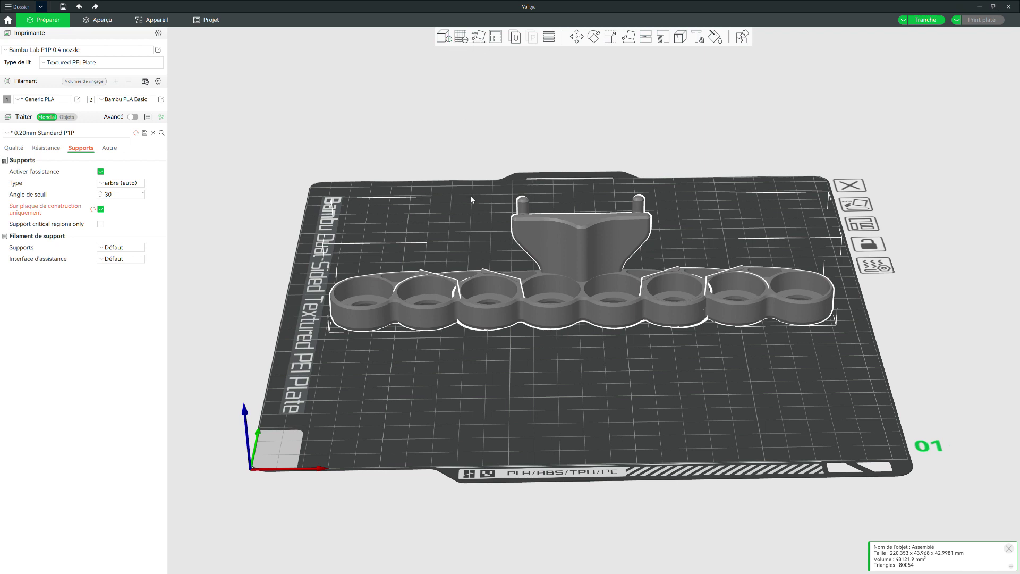
left_click(462, 39)
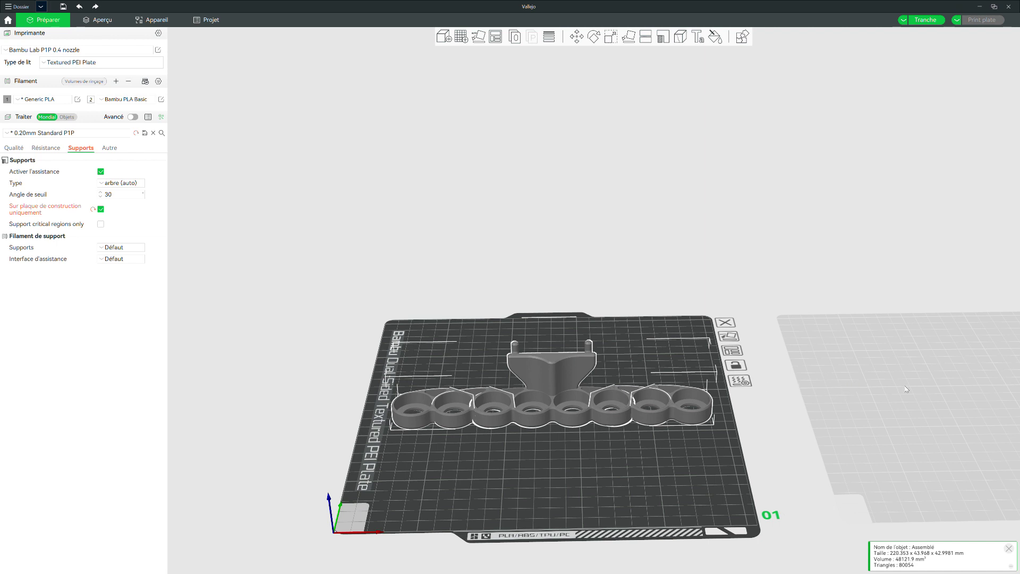
key("ctrl+z")
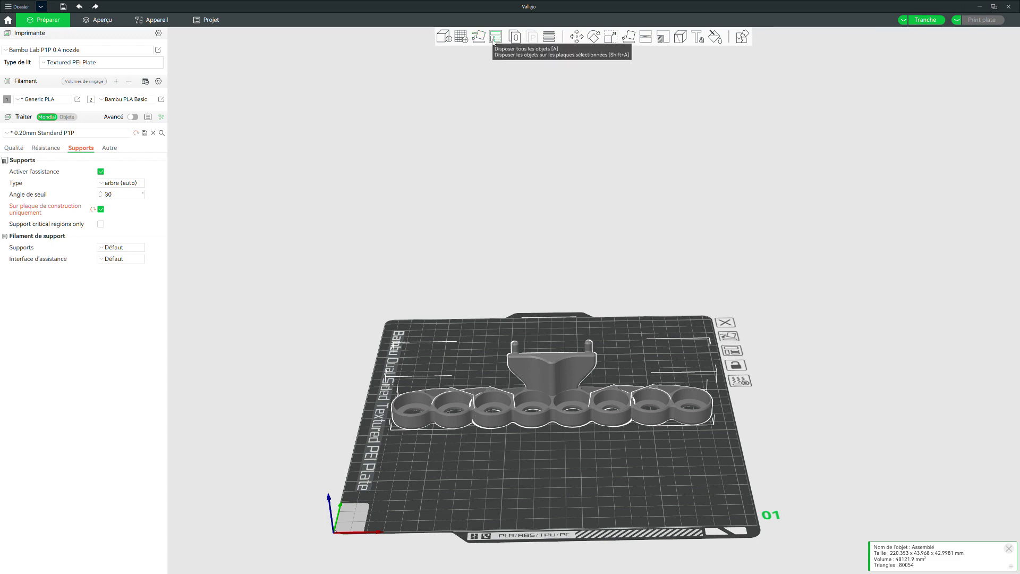
Paste three copies of the bottle holder.
scroll(593, 319, "up", 4)
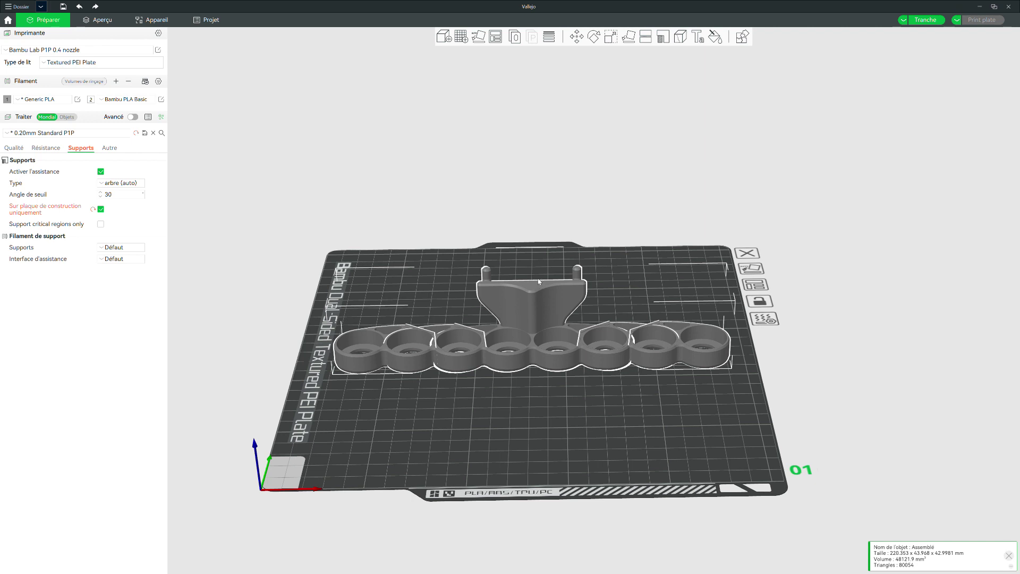
key("ctrl+v")
key("ctrl+v")
key("ctrl+v")
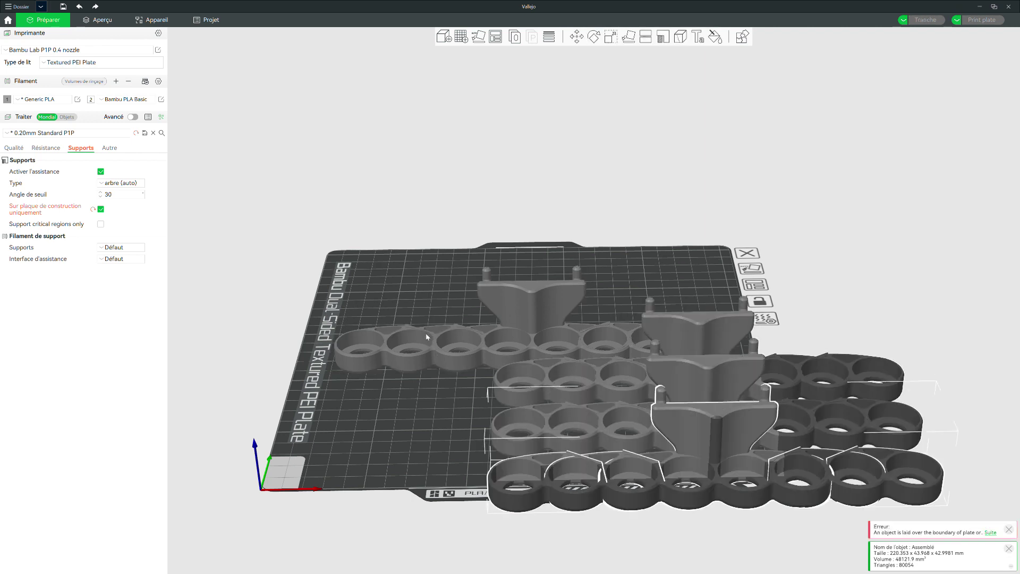
Select all four bottle holders and auto-arrange them on the build plate.
left_click(396, 366)
left_click(520, 384, "ctrl")
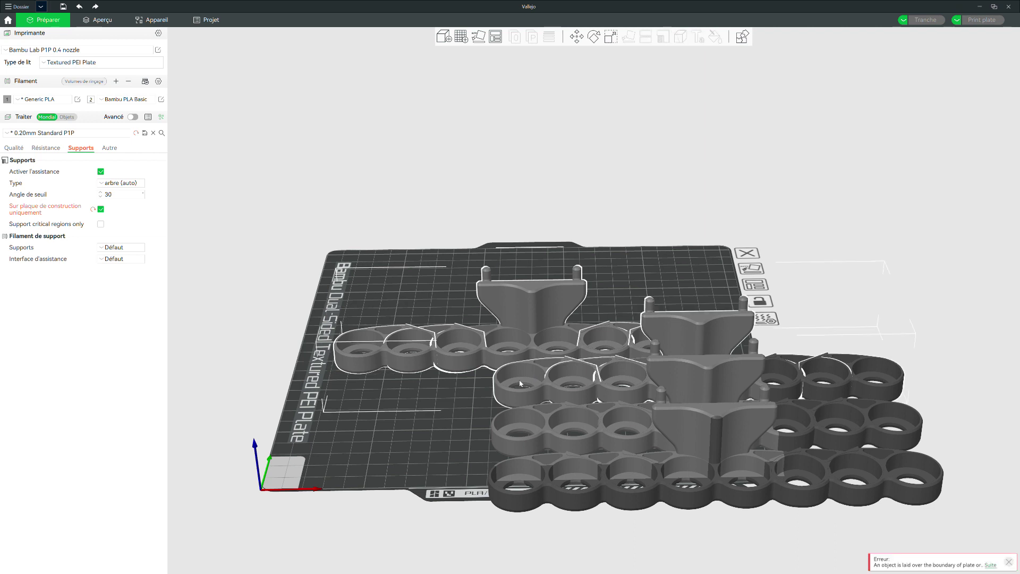
key("Escape")
left_click(532, 490)
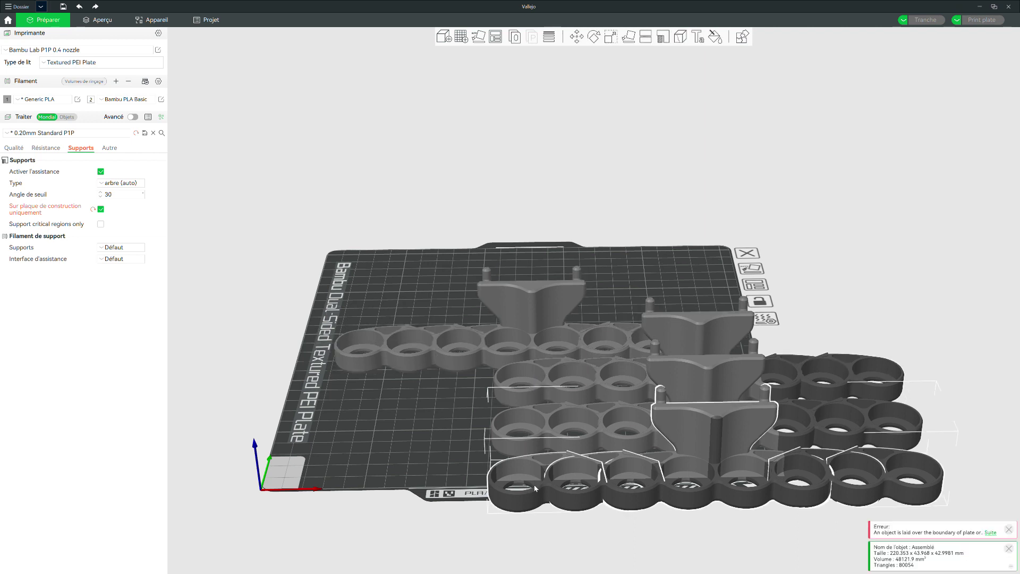
left_click(694, 374, "ctrl")
left_click(517, 288, "ctrl")
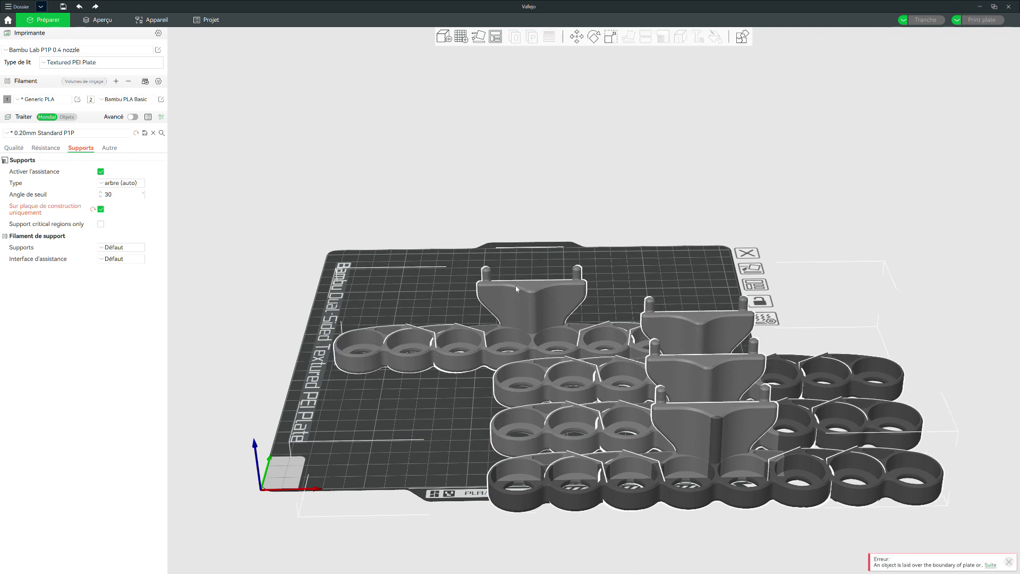
right_click(494, 37)
left_click(505, 88)
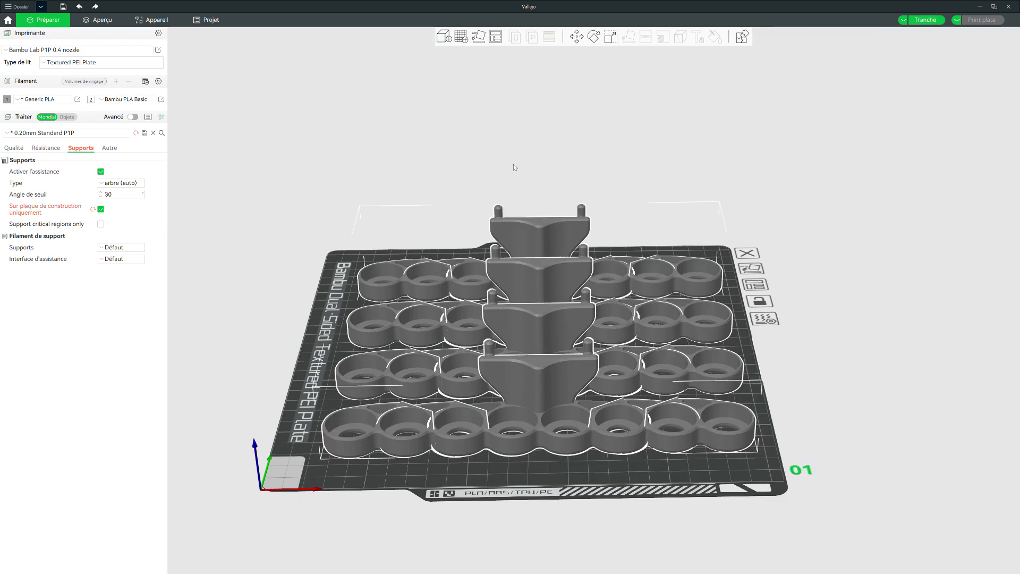
mouse_move(786, 362)
left_mouse_down()
mouse_move(800, 376)
mouse_move(791, 366)
left_mouse_up()
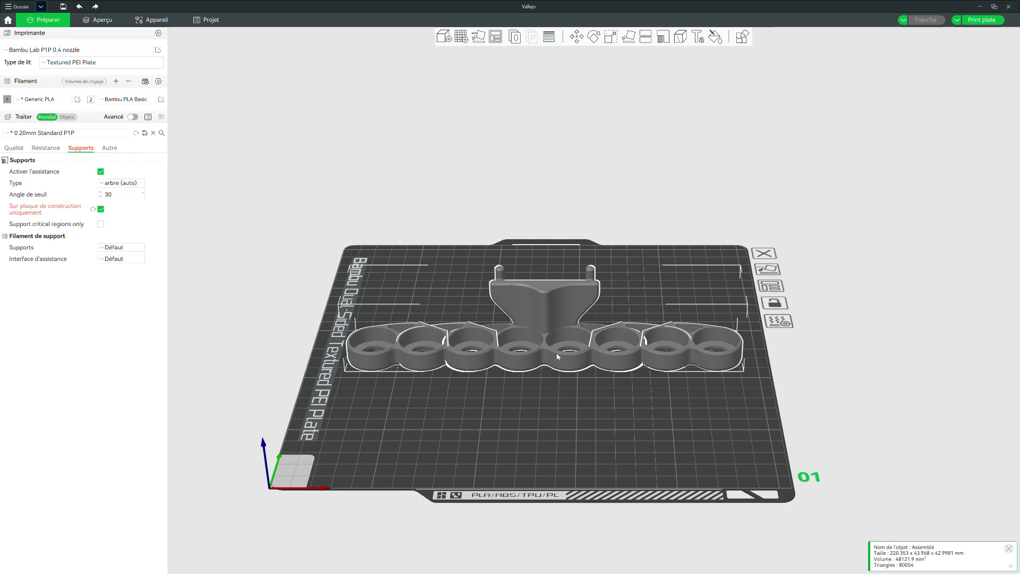
Open the variable layer height tool for the bottle holder.
scroll(557, 352, "up", 3)
scroll(547, 288, "up", 3)
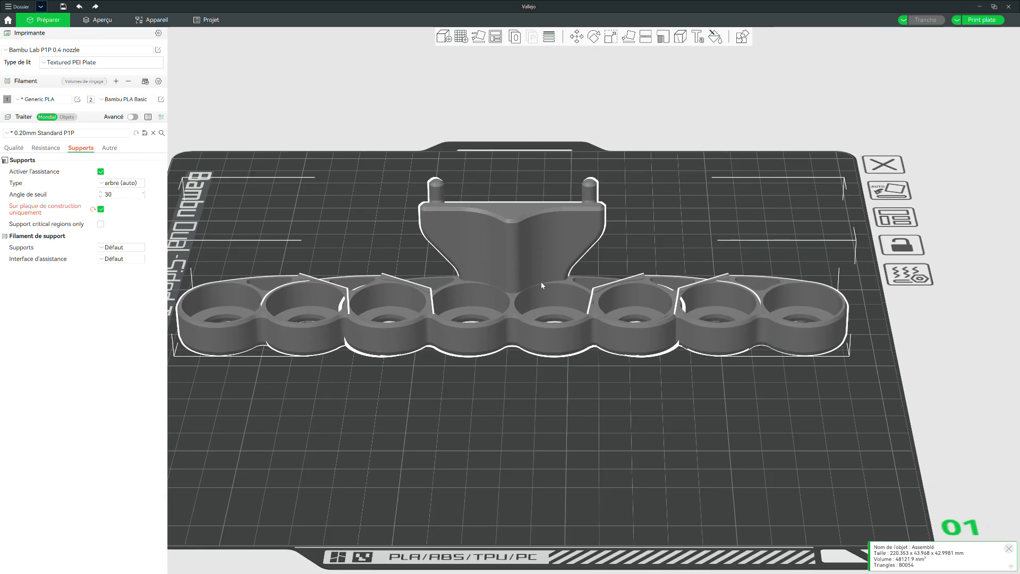
left_click(549, 36)
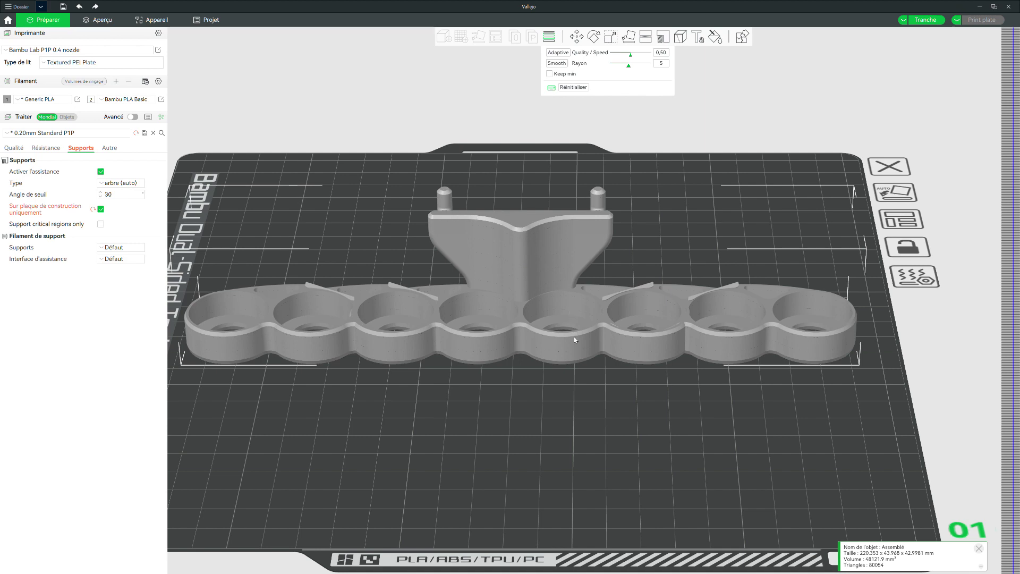
scroll(574, 339, "up", 5)
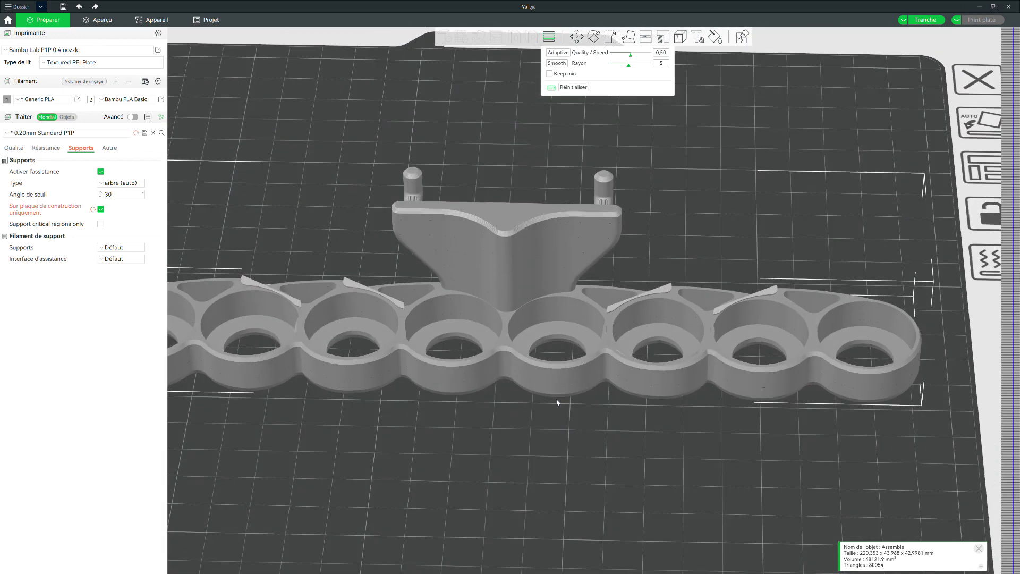
scroll(557, 402, "down", 5)
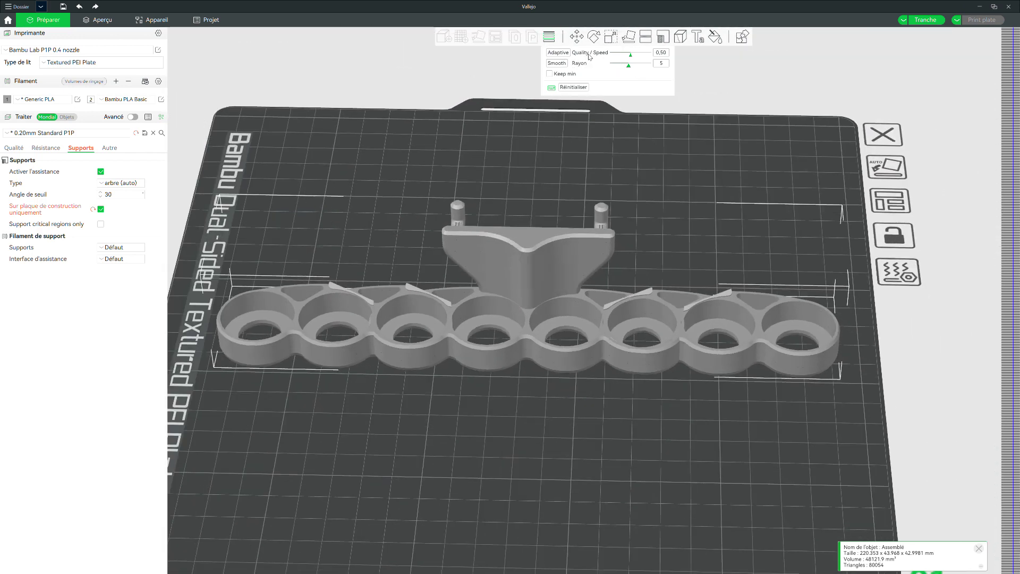
Apply adaptive layer heights to the holder with Quality / Speed set to 0.00.
mouse_move(632, 58)
left_mouse_down()
mouse_move(611, 57)
mouse_move(651, 57)
left_mouse_up()
left_click_drag(649, 55, 604, 58)
left_click(558, 54)
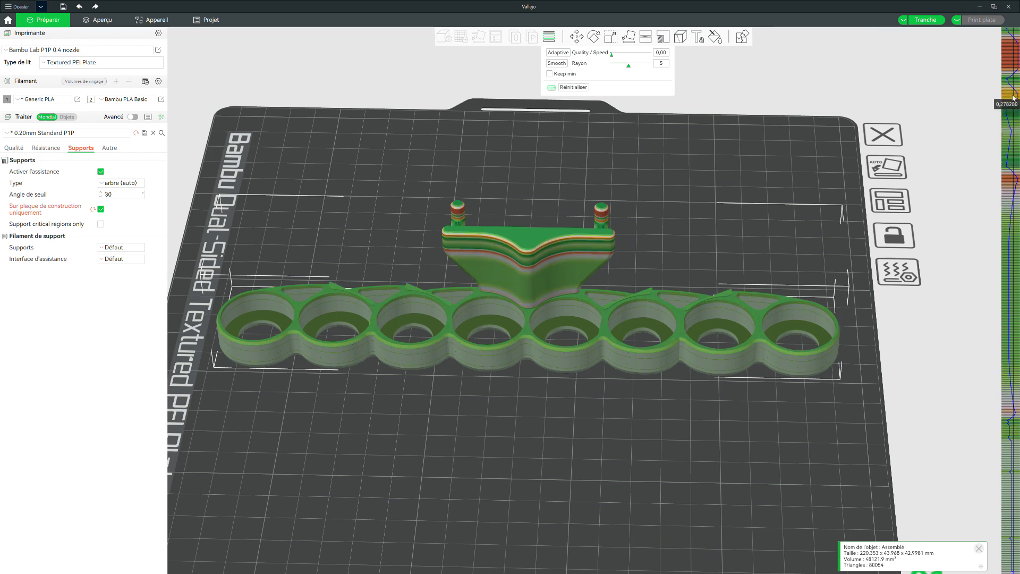
Set Quality / Speed to 1.00 and reapply the adaptive layer heights to the holder.
scroll(642, 220, "up", 4)
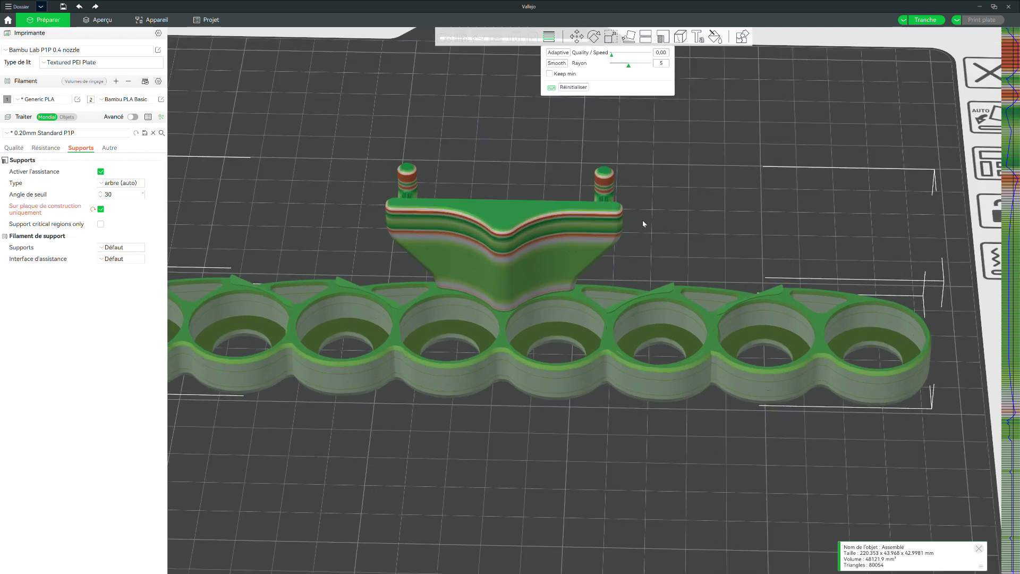
right_click_drag(702, 211, 737, 200)
scroll(716, 233, "down", 4)
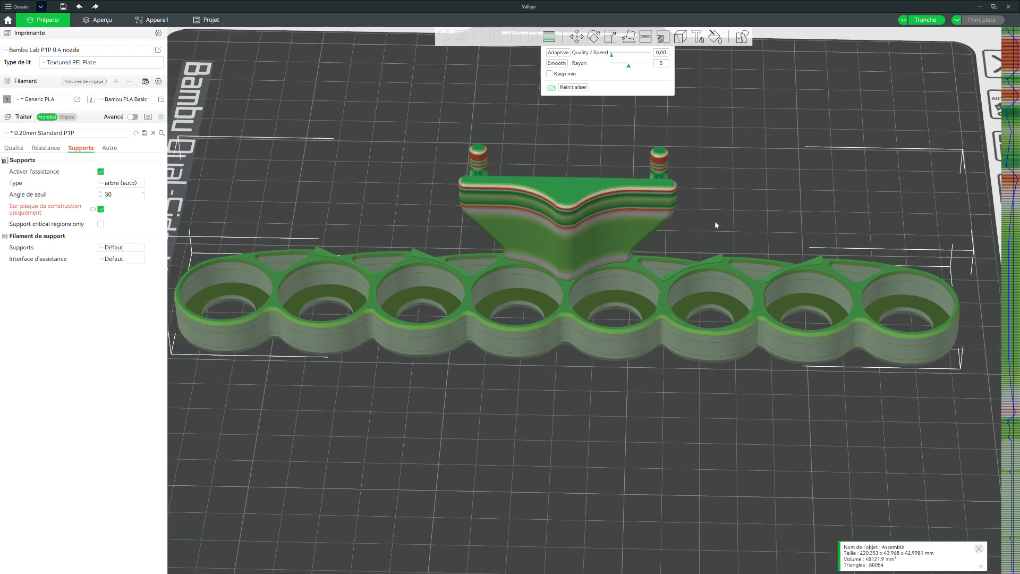
left_click_drag(591, 394, 569, 356)
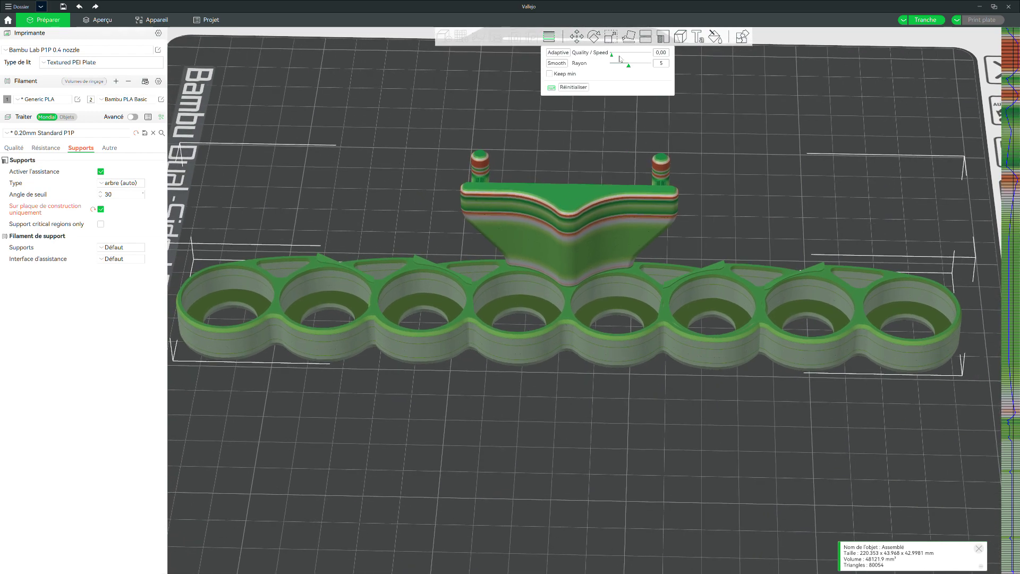
left_click_drag(612, 55, 649, 55)
left_click(558, 52)
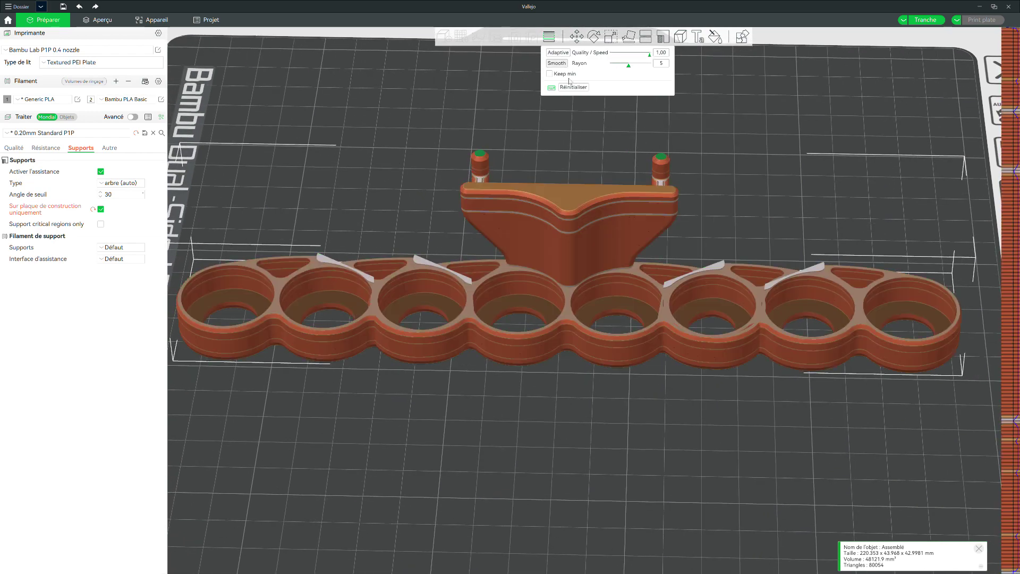
Set Quality / Speed back to 0.00 and reapply the adaptive layer heights to the holder.
scroll(627, 308, "down", 5)
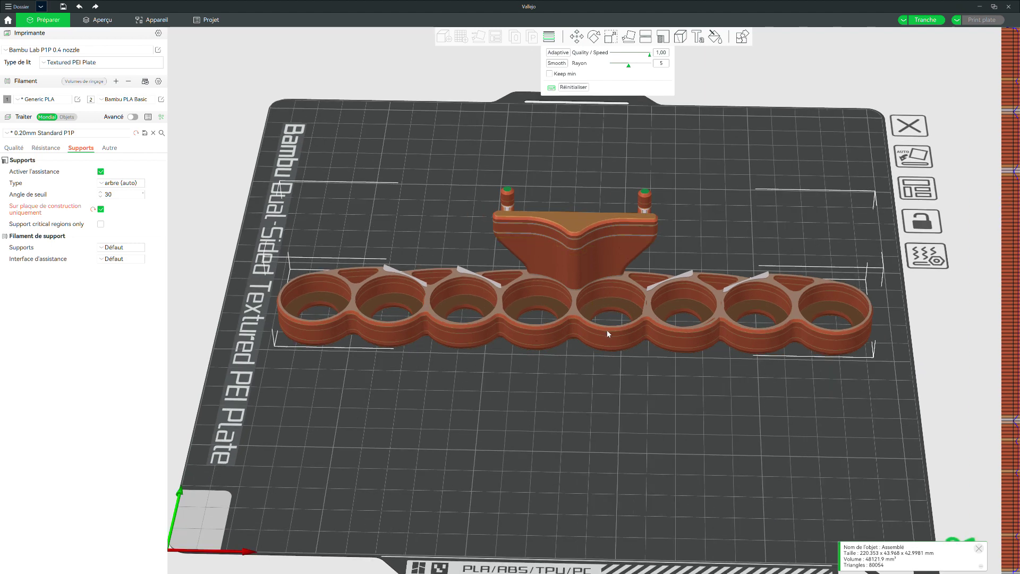
scroll(593, 321, "up", 5)
scroll(610, 246, "up", 1)
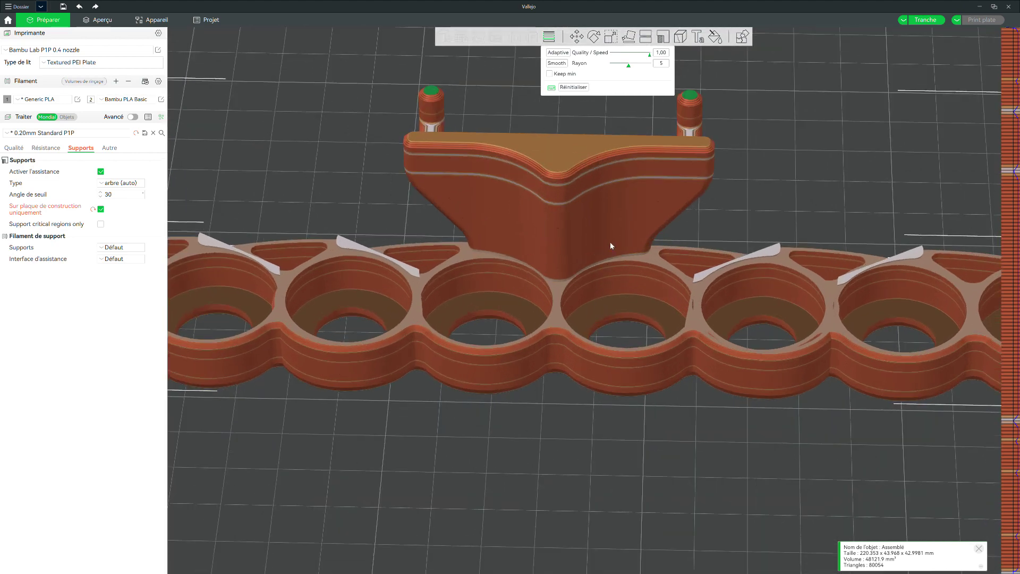
scroll(603, 256, "up", 4)
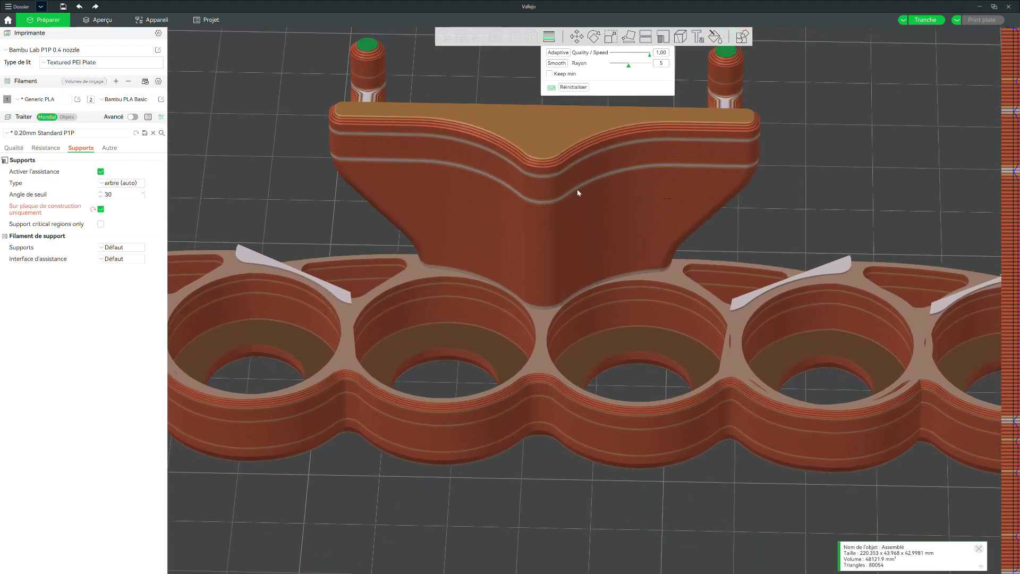
scroll(545, 207, "up", 1)
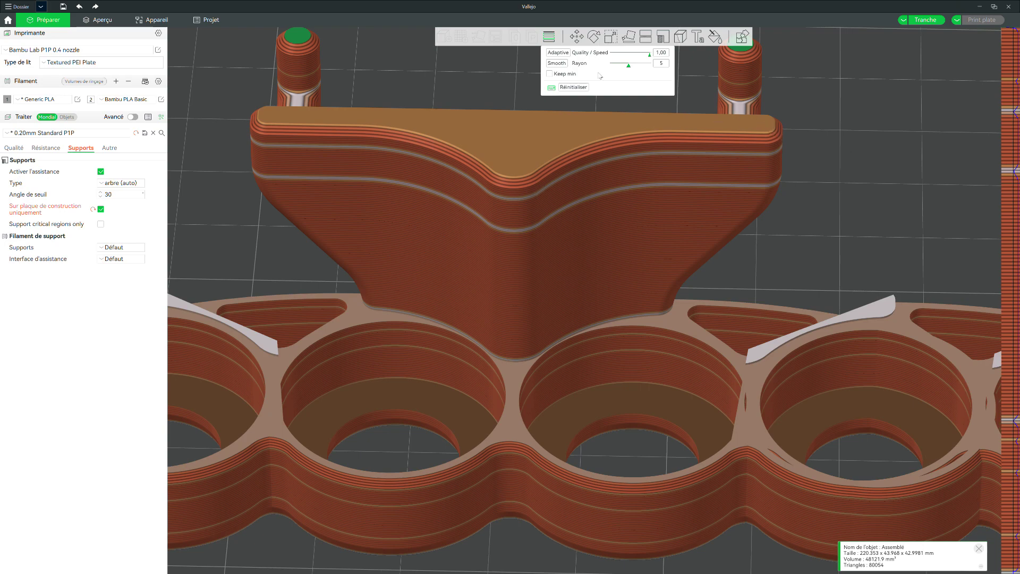
left_click_drag(648, 54, 612, 55)
left_click(558, 53)
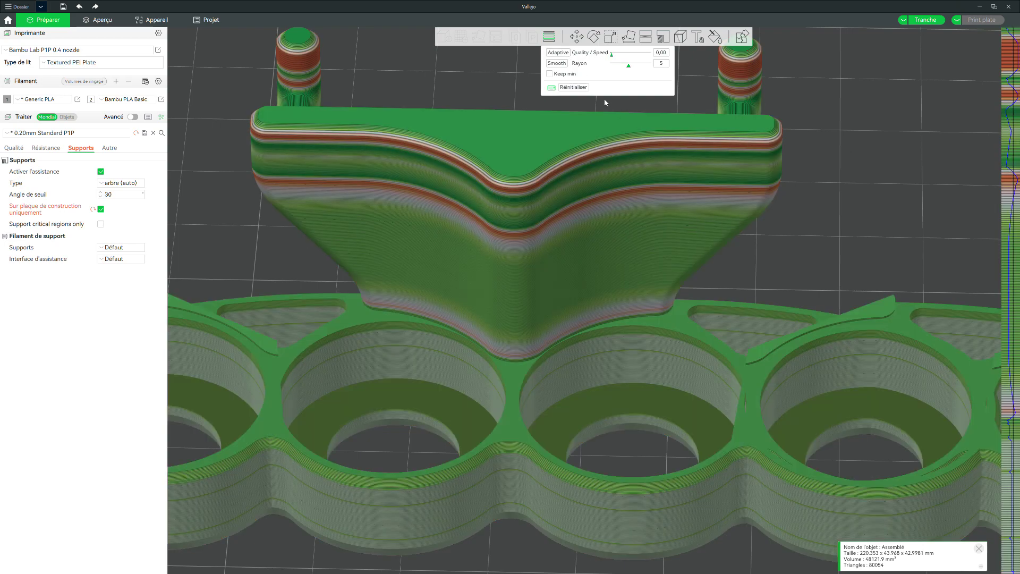
Set Quality / Speed to 0.50, reset the holder's layer heights and leave the variable layer height tool.
scroll(782, 185, "up", 2)
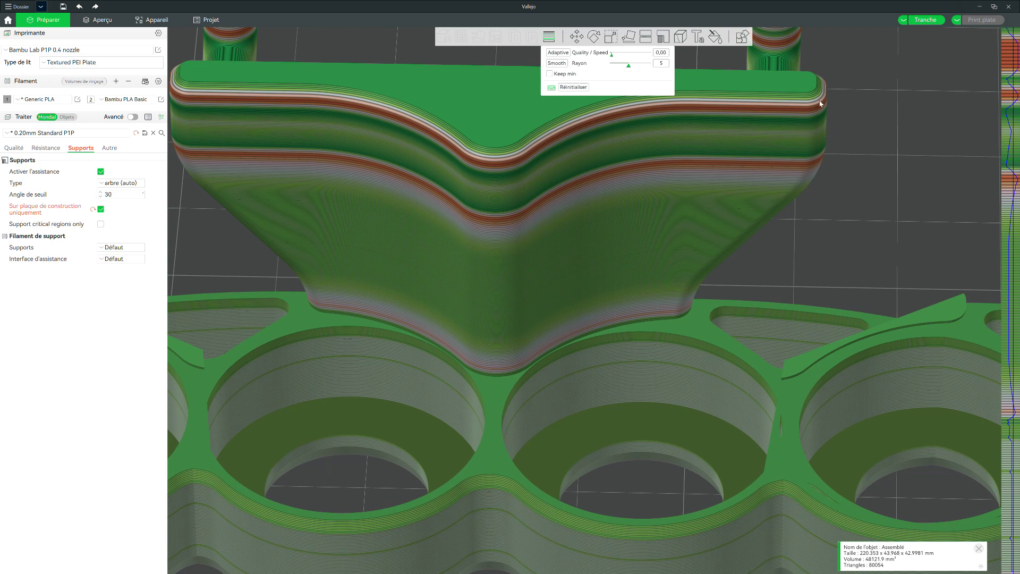
scroll(700, 249, "down", 6)
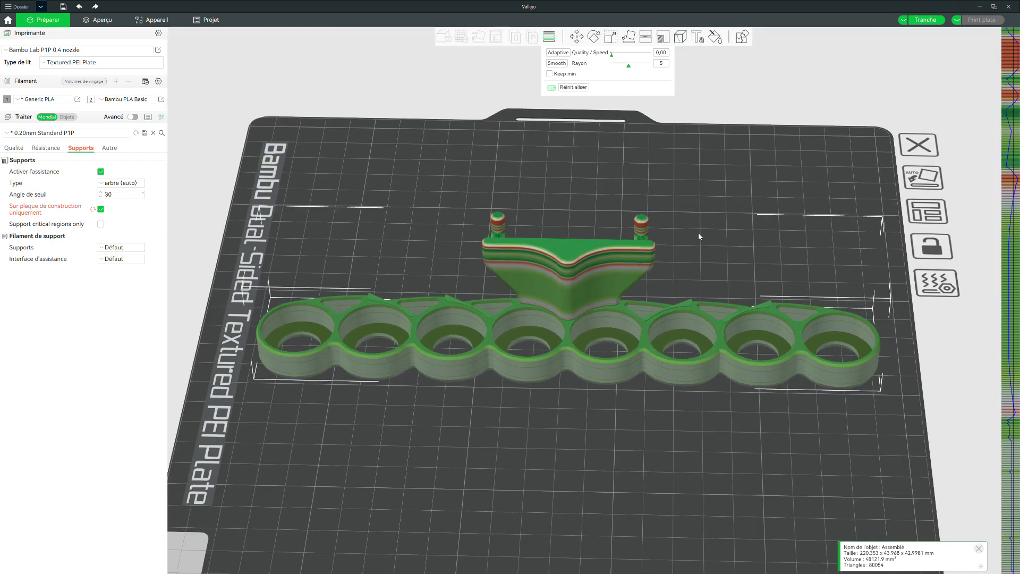
scroll(700, 249, "down", 3)
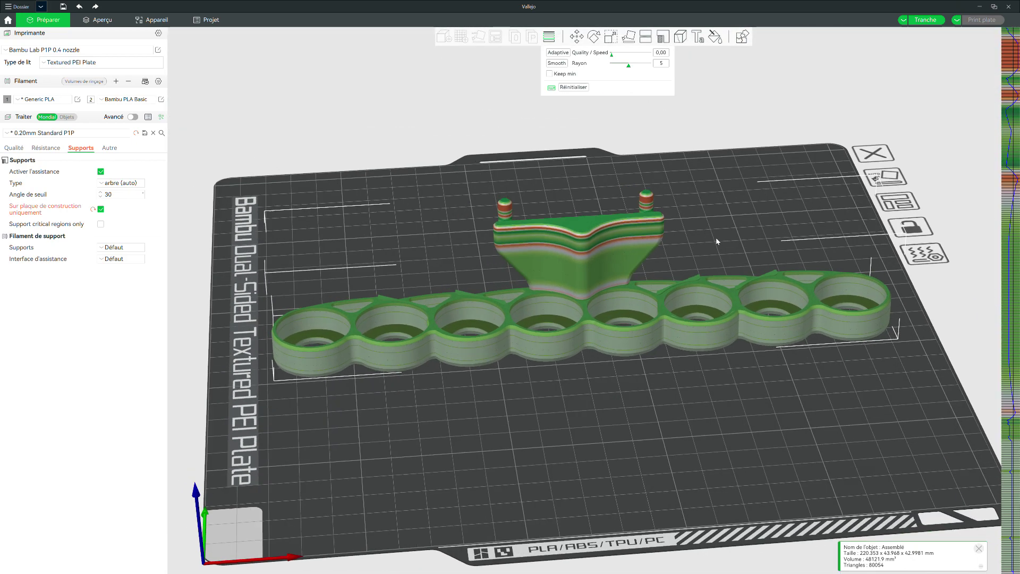
scroll(714, 242, "down", 2)
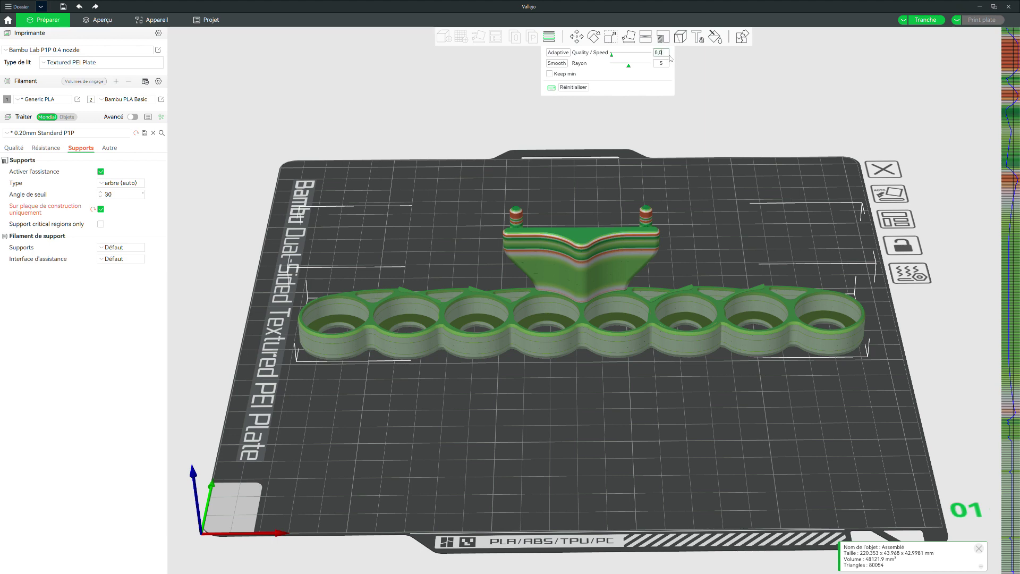
type("50")
left_click(577, 87)
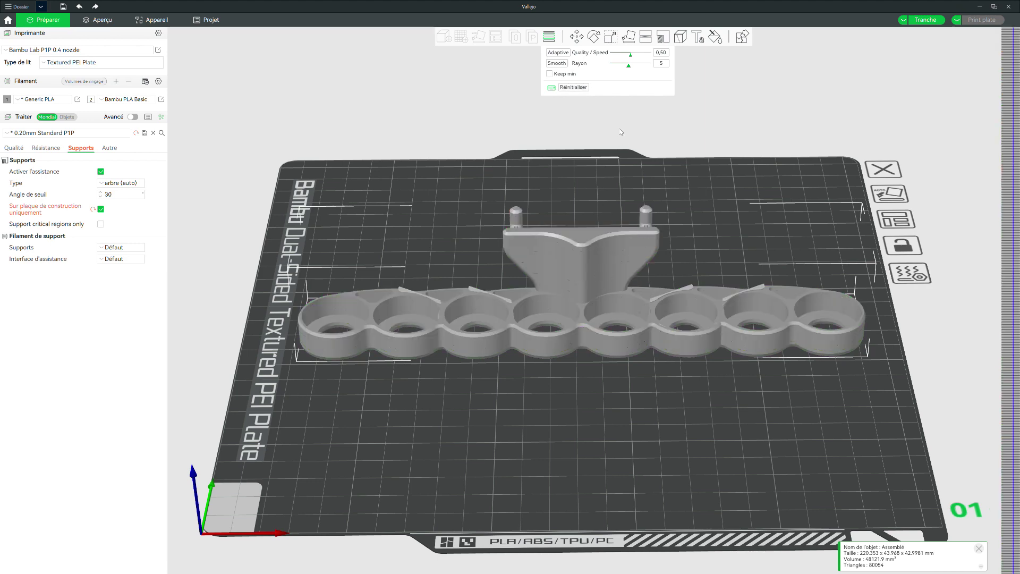
left_click(550, 37)
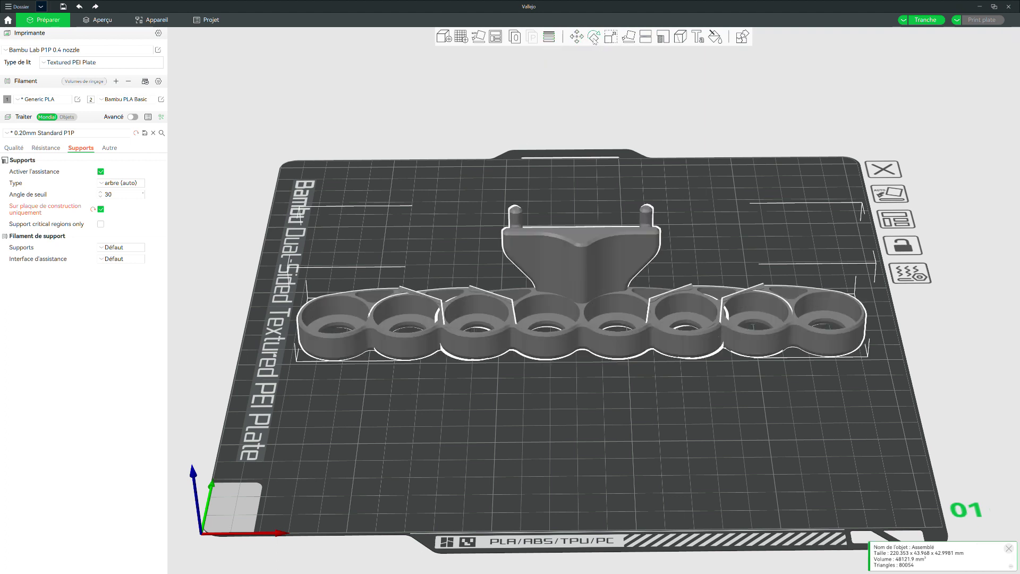
Try laying the holder on different faces with the Lay on Face tool.
left_click(611, 37)
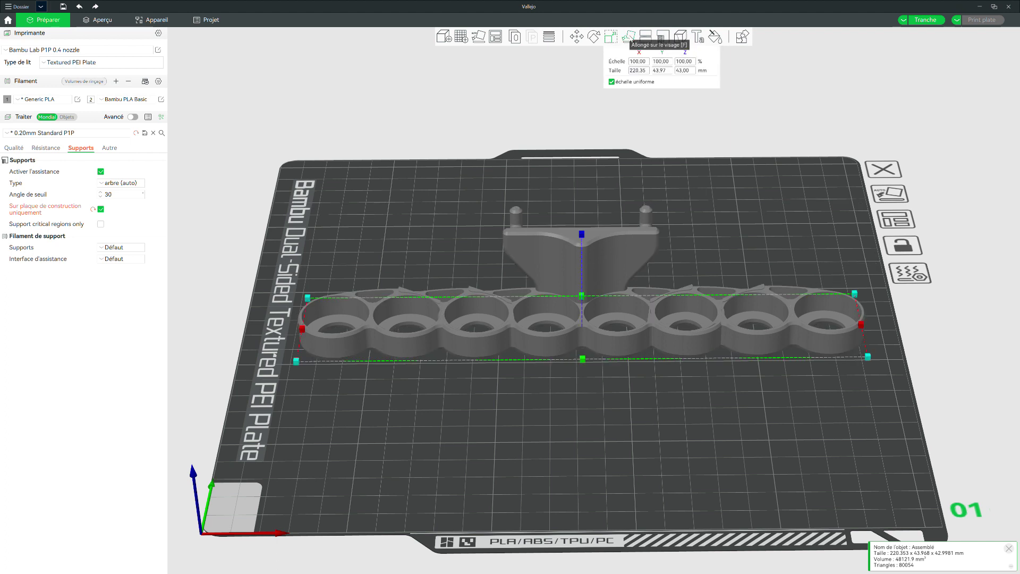
left_click(629, 39)
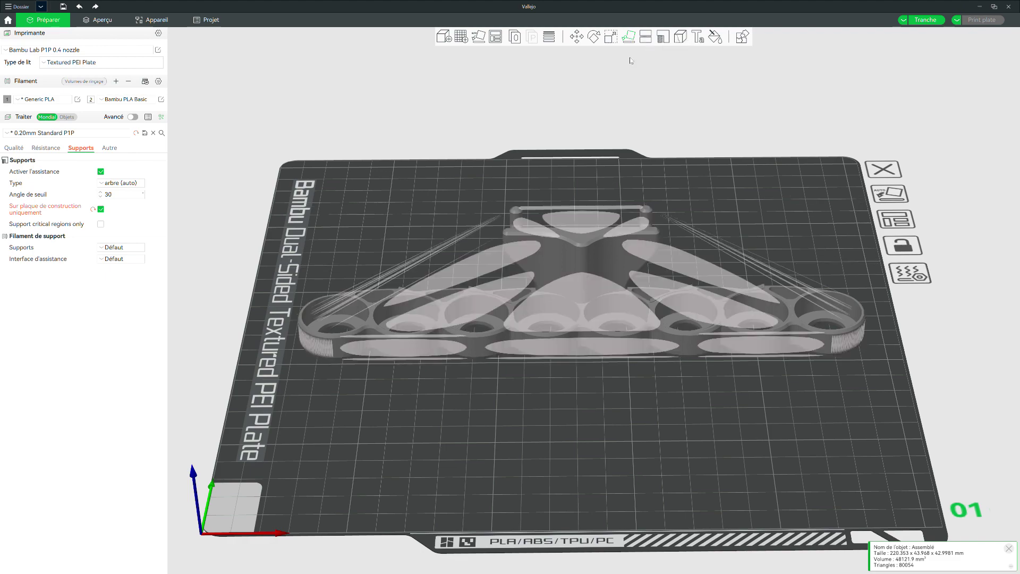
left_click_drag(525, 395, 528, 366)
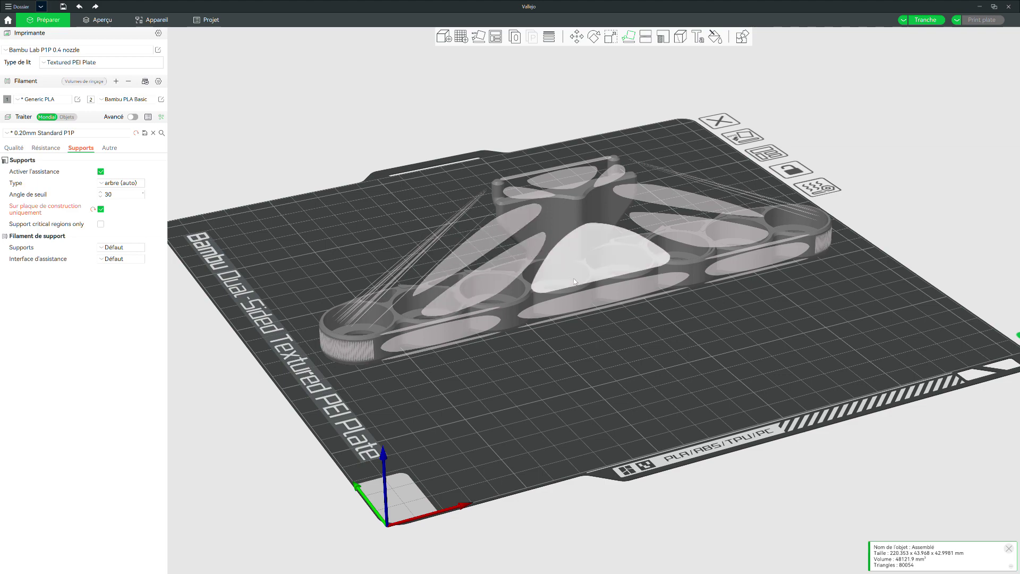
left_click_drag(598, 300, 619, 321)
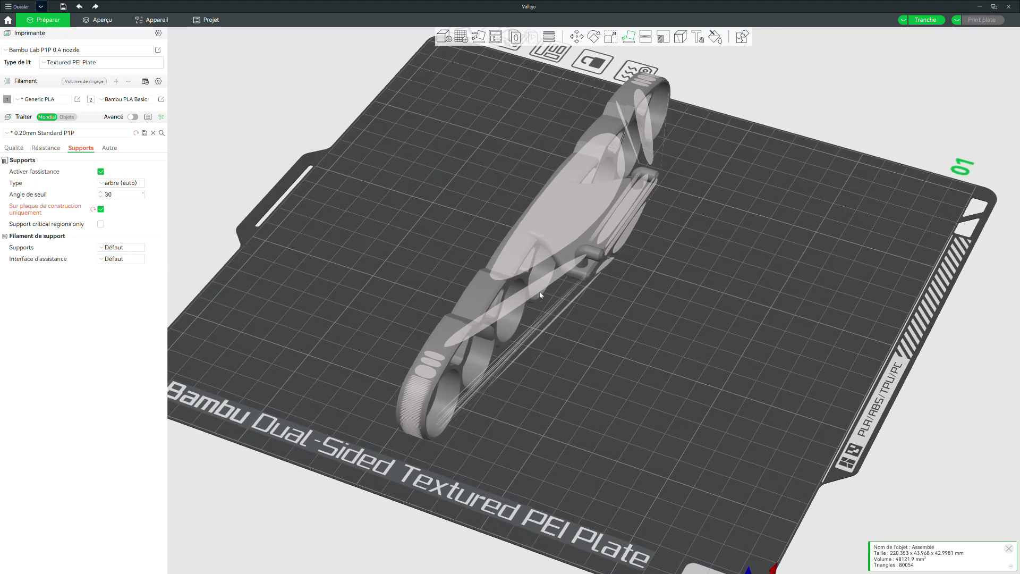
left_click(539, 293)
left_click_drag(639, 363, 608, 350)
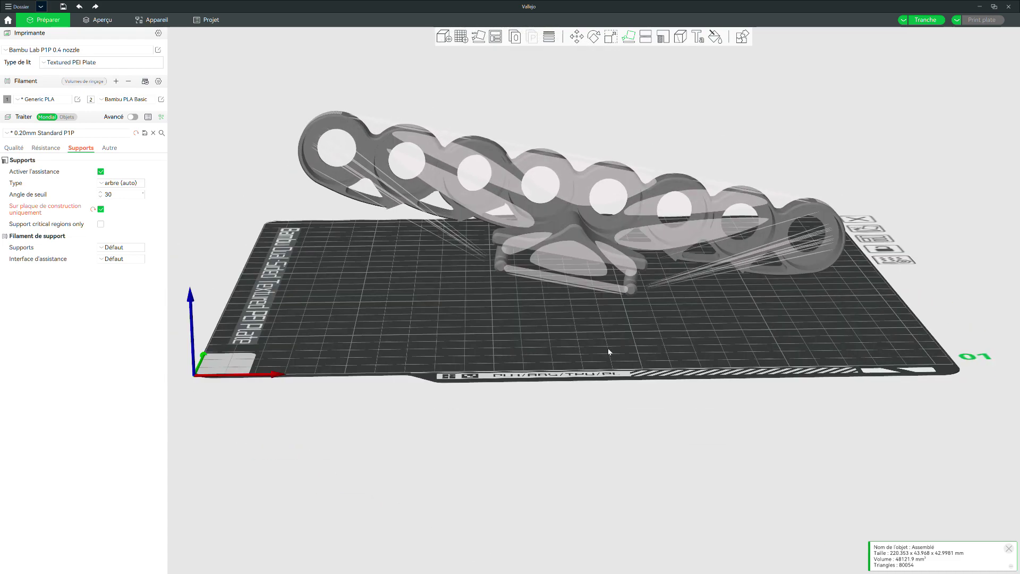
left_click(442, 238)
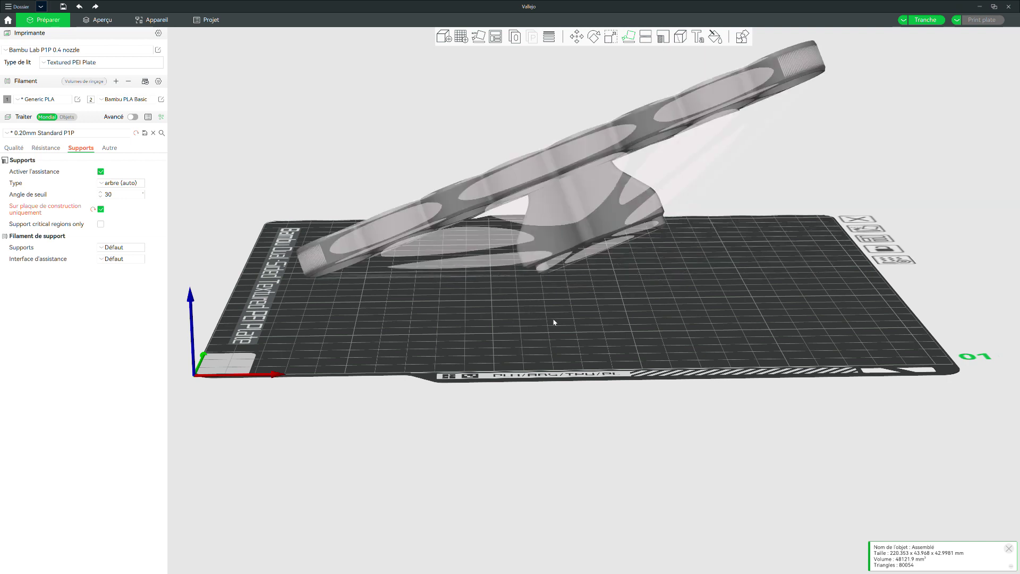
Undo the face placements of the holder and leave the Lay on Face tool.
key("ctrl+z")
key("ctrl+z")
key("ctrl+z")
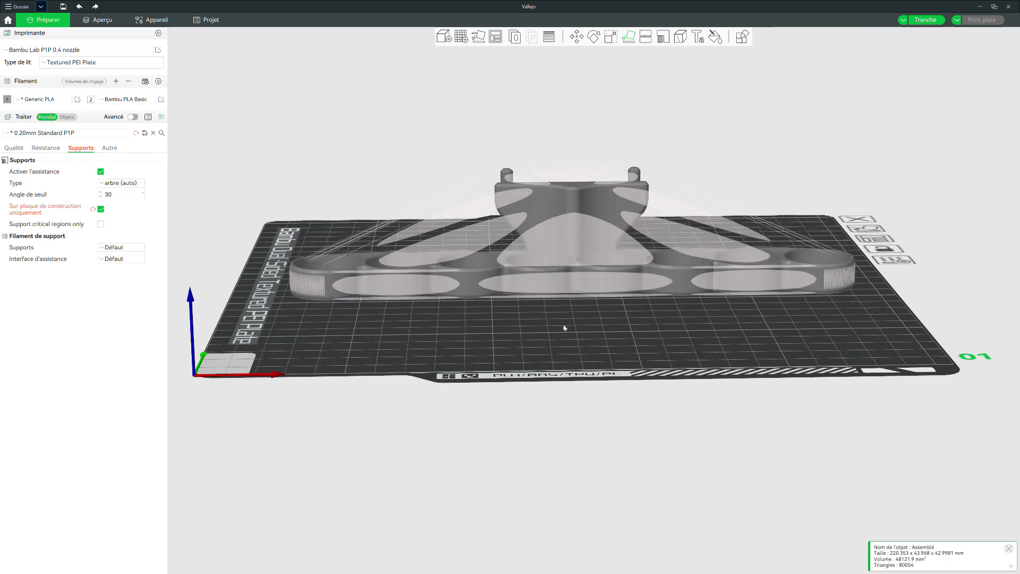
left_click(565, 328)
right_click_drag(564, 328, 576, 342)
left_click_drag(576, 335, 574, 342)
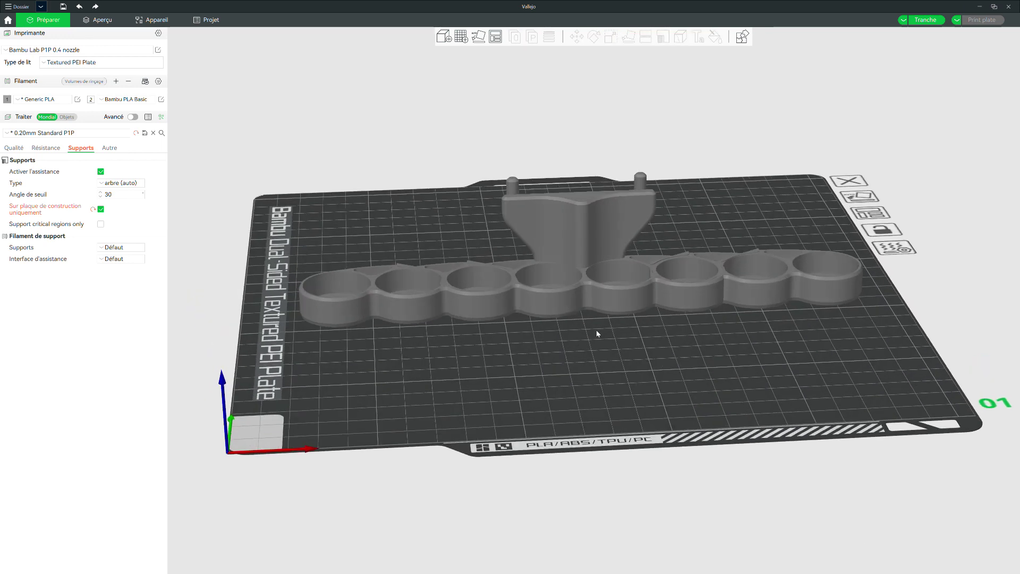
Select the holder, open the Cut tool to view its options and close it again.
left_click(572, 294)
right_click_drag(640, 332, 640, 335)
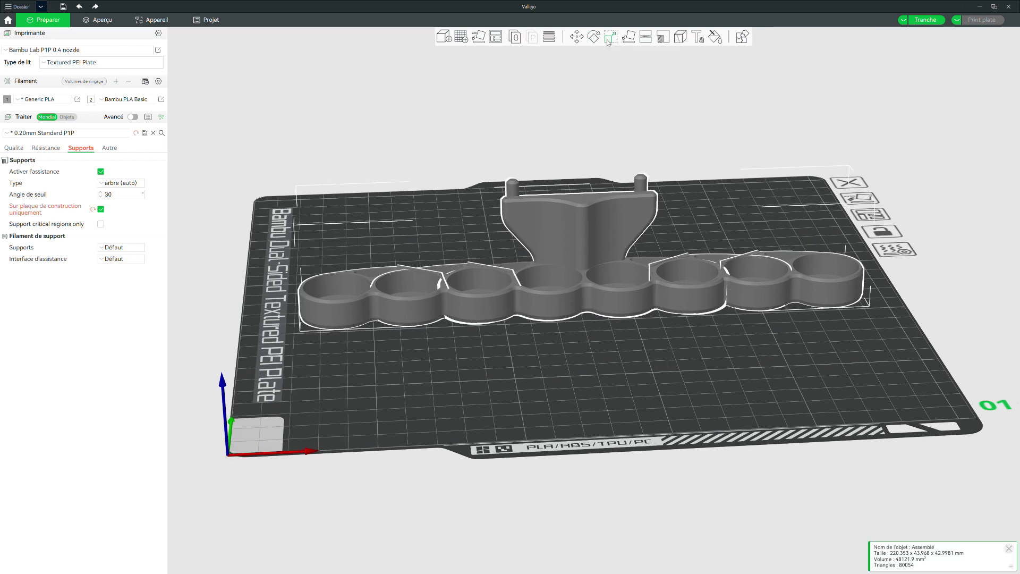
left_click(644, 38)
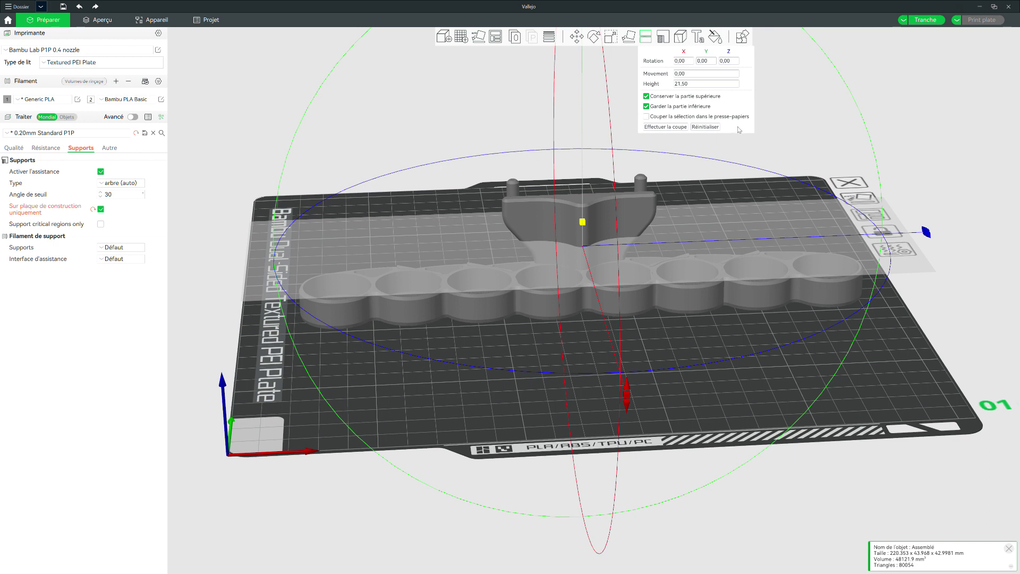
left_click(788, 131)
left_click(636, 213)
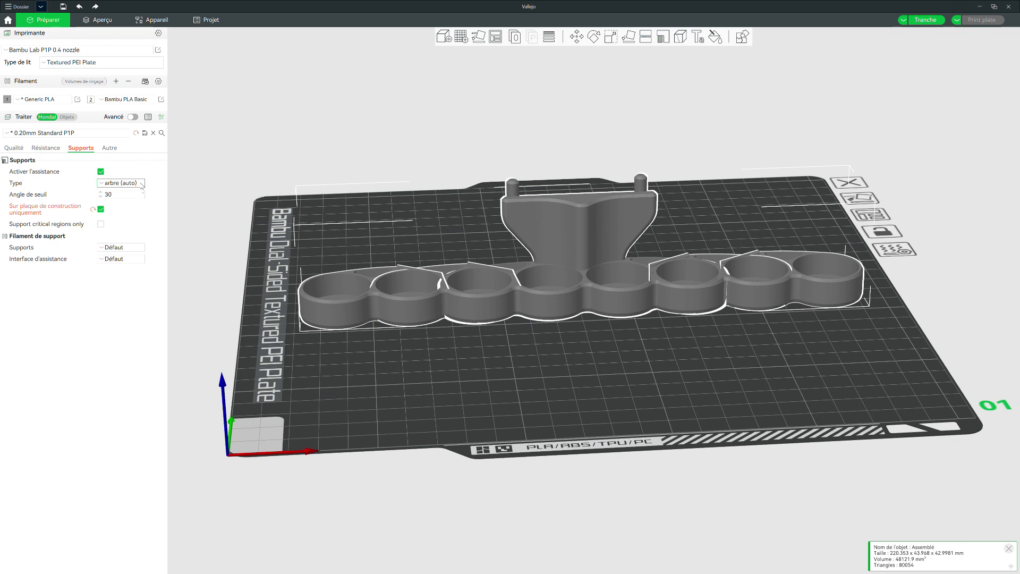
Slice the plate with the automatic tree supports restricted to the build plate.
left_click(919, 21)
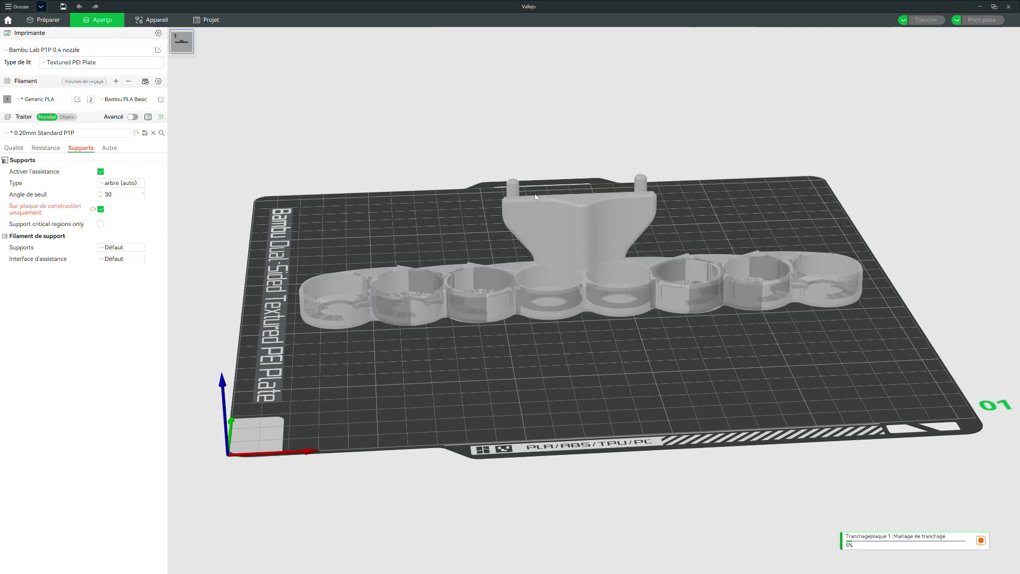
left_click_drag(480, 363, 524, 361)
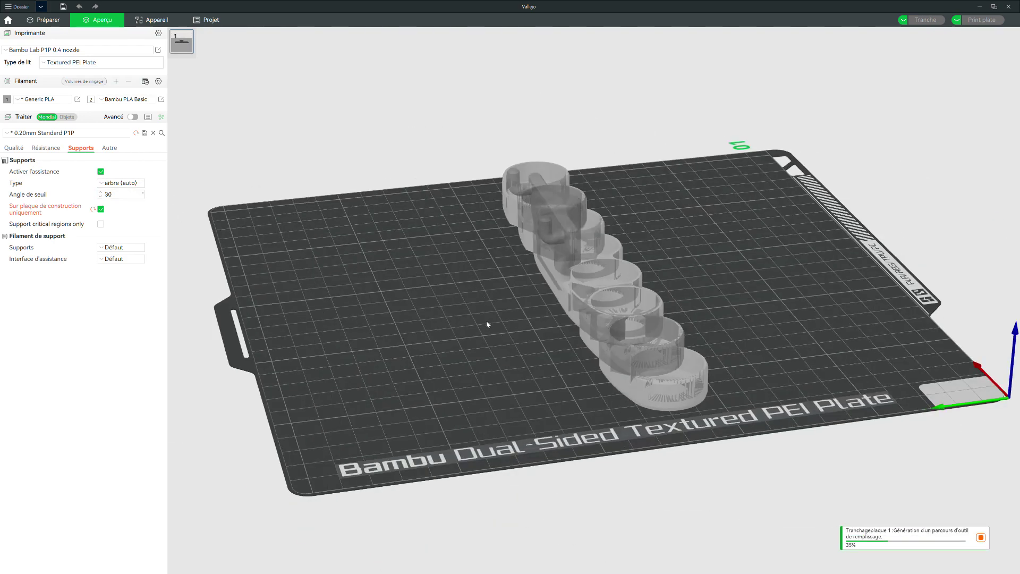
left_click_drag(488, 329, 499, 329)
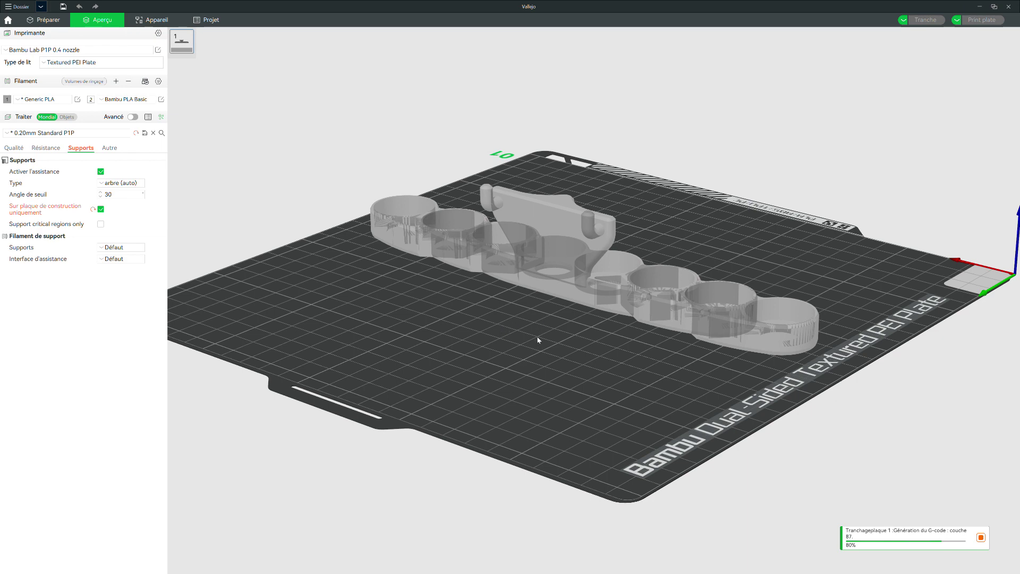
left_click_drag(587, 339, 590, 367)
left_click_drag(672, 362, 626, 359)
Return to the preparation view and set the support type to tree(manual).
left_click(55, 22)
left_click_drag(597, 363, 627, 356)
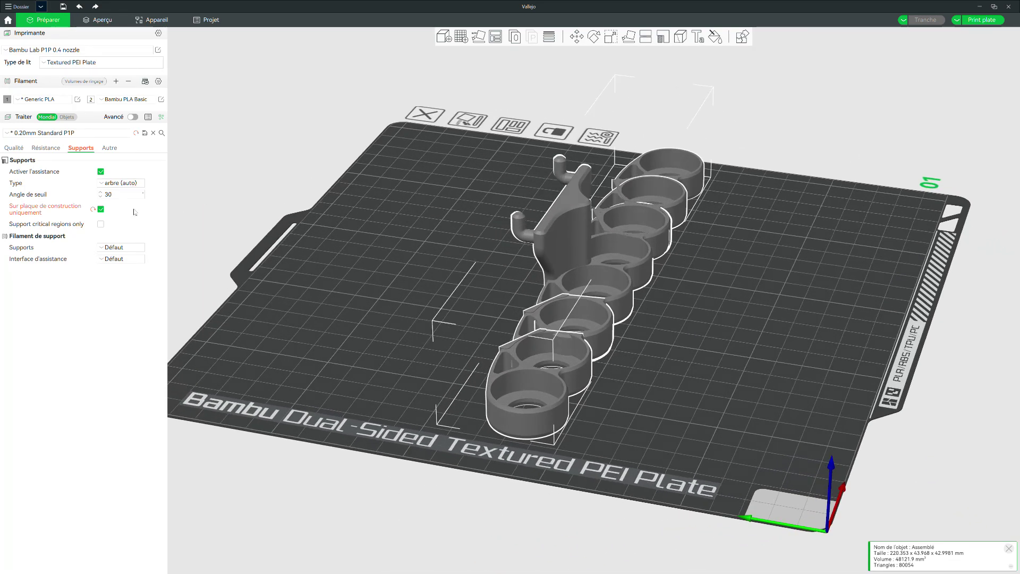
left_click(137, 231)
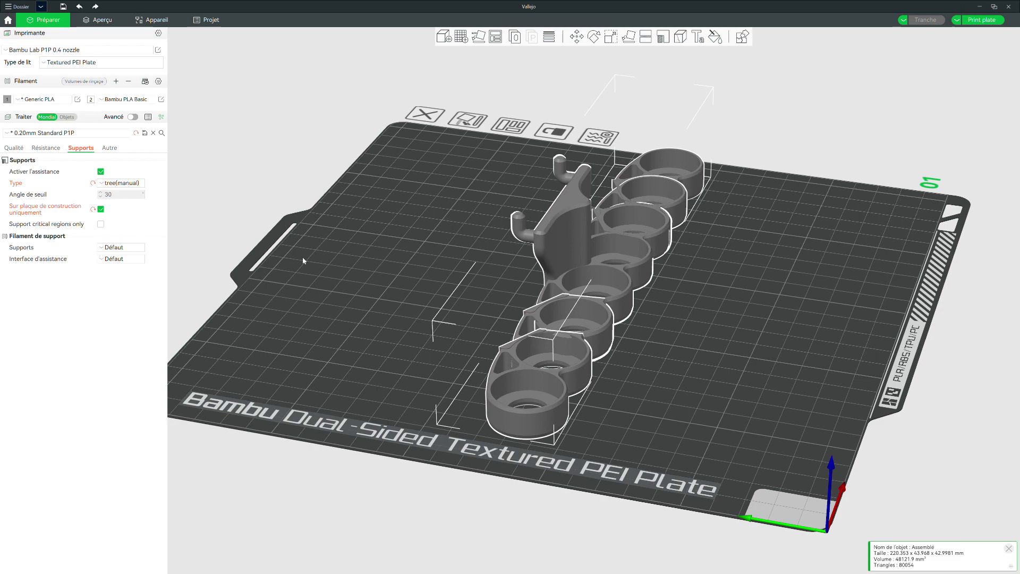
Open support painting and paint a support spot on the underside of one hook with a pen size of 1.00.
left_click_drag(377, 270, 405, 265)
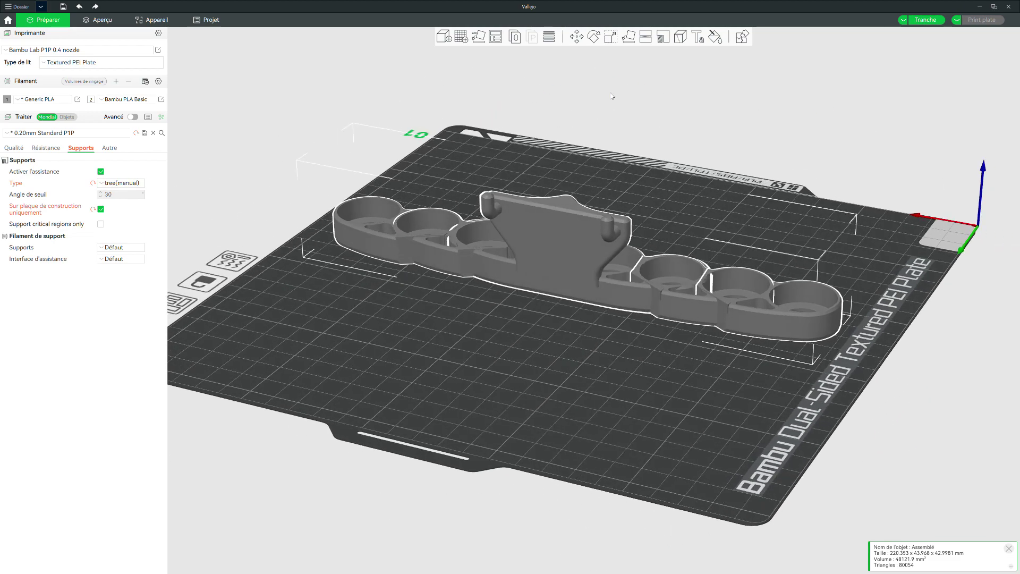
left_click(664, 39)
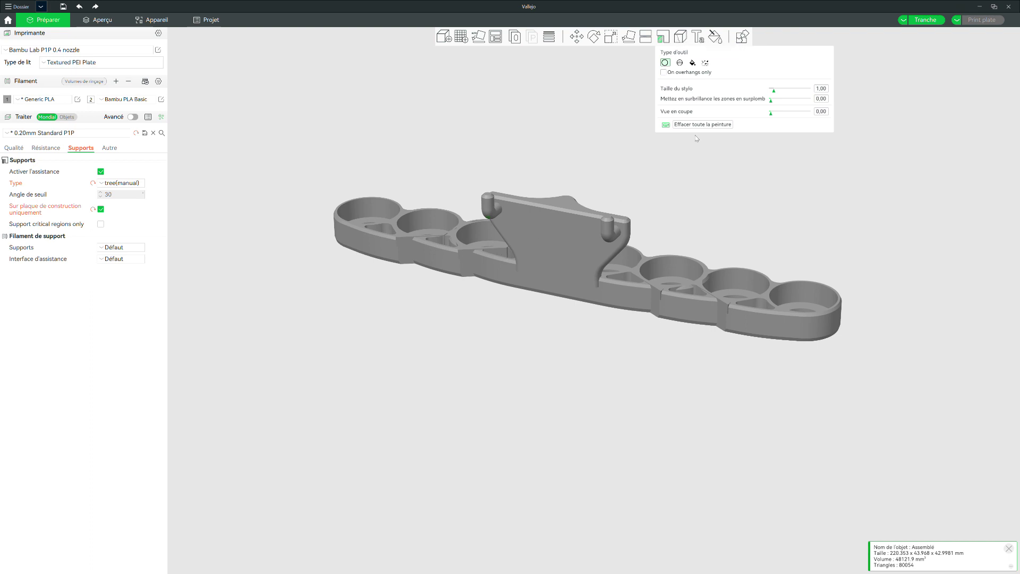
scroll(502, 346, "up", 5)
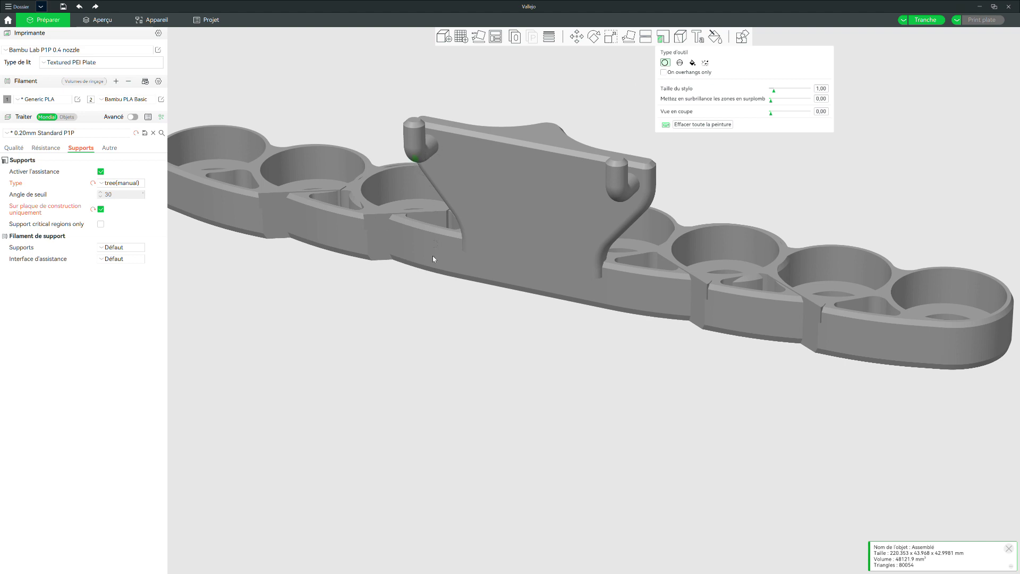
Slice the plate and examine the painted tree support under the hook in the preview.
left_click(926, 19)
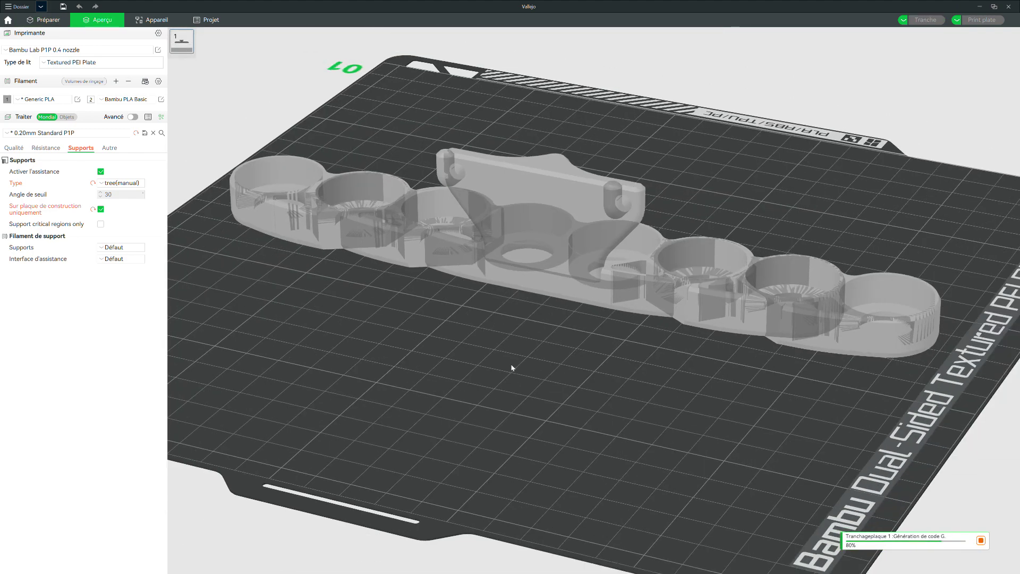
scroll(497, 345, "up", 2)
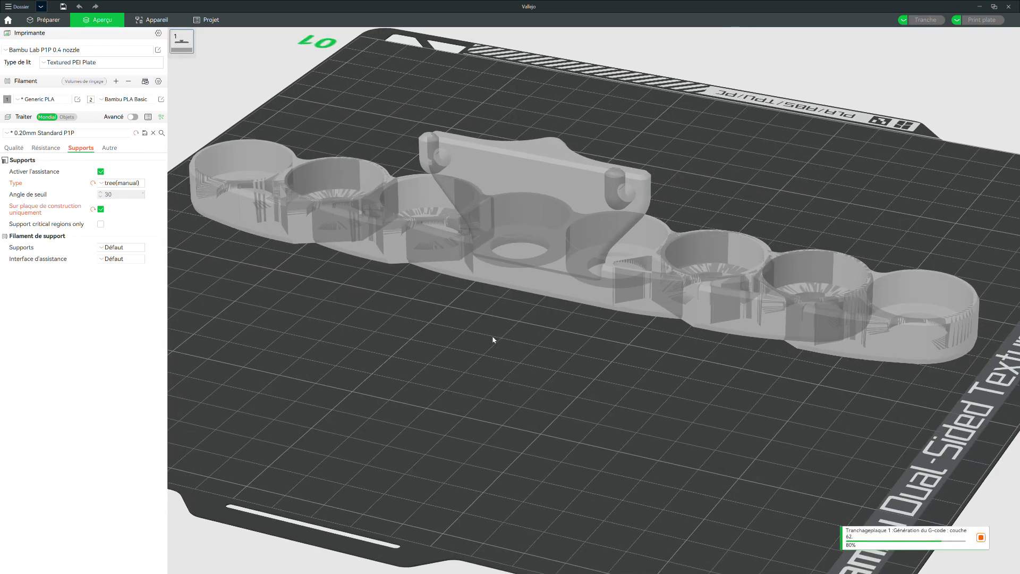
scroll(493, 340, "up", 2)
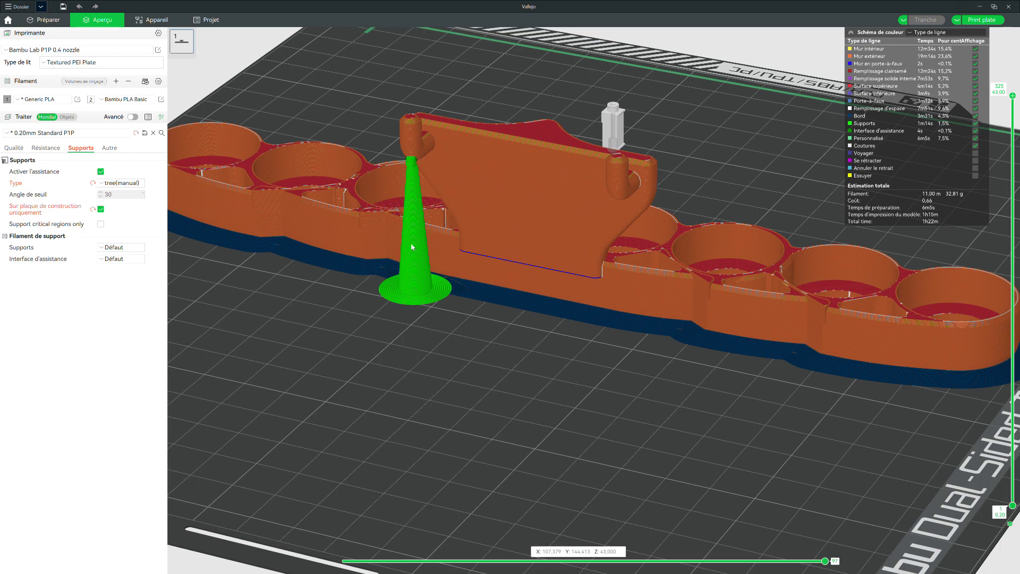
scroll(649, 352, "down", 5)
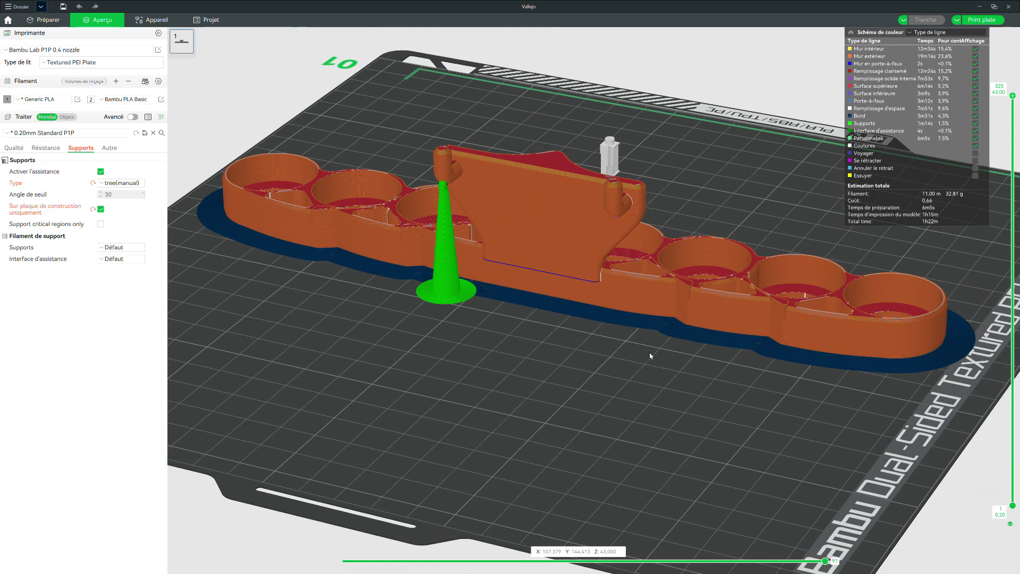
mouse_move(634, 366)
left_mouse_down()
mouse_move(584, 361)
mouse_move(631, 376)
left_mouse_up()
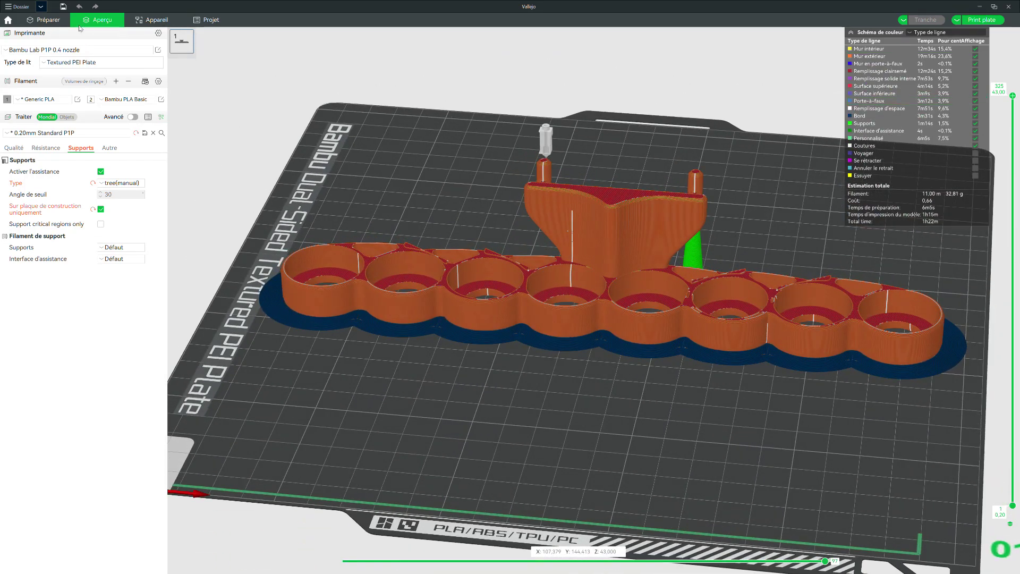
Return to the preparation view and set the support type to arbre (auto).
left_click(47, 19)
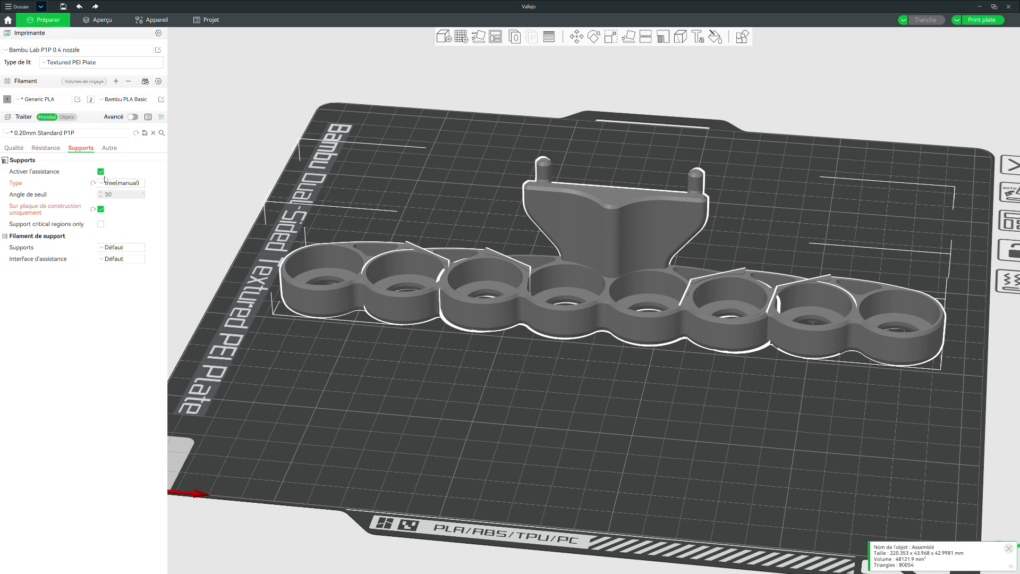
left_click(127, 206)
left_click(372, 178)
right_click_drag(373, 178, 424, 184)
left_click(551, 260)
scroll(699, 168, "down", 2)
mouse_move(719, 162)
right_mouse_down()
mouse_move(729, 161)
mouse_move(703, 159)
right_mouse_up()
left_click_drag(703, 157, 702, 155)
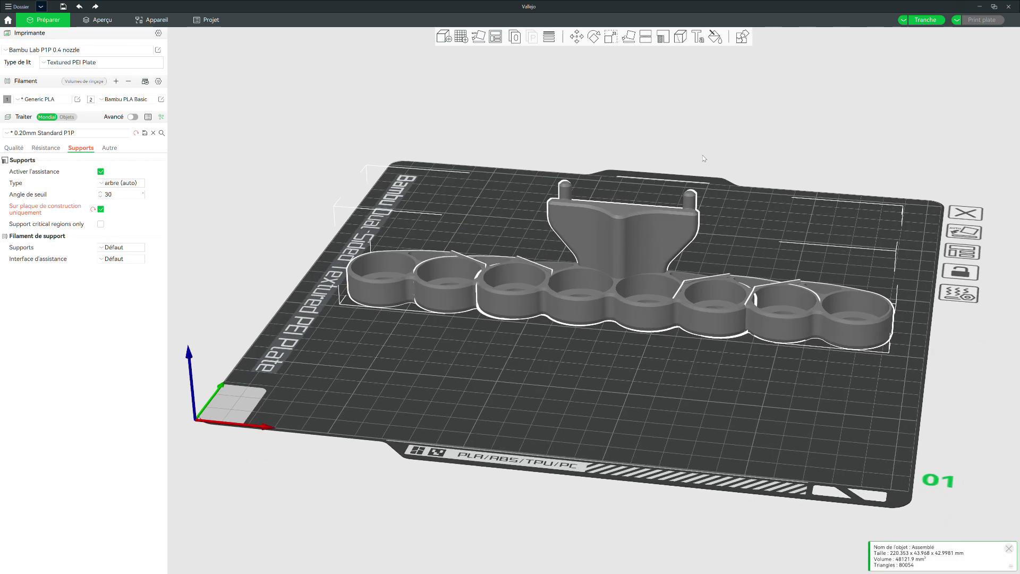
Try adding the text "Bonjour" to the bottle holder with the text tool and check where it sits.
left_click(698, 42)
left_click(729, 88)
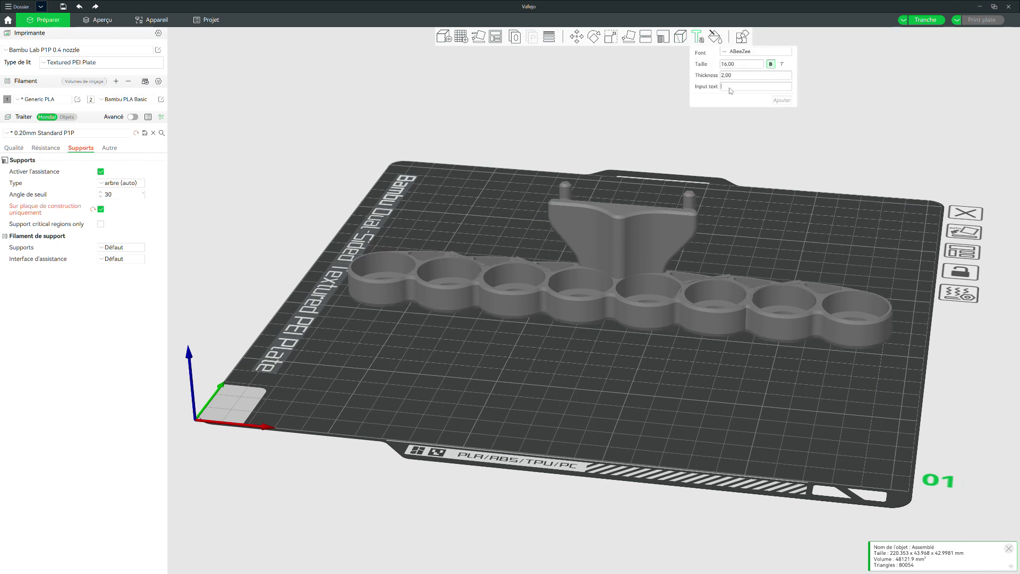
type("Bonjou")
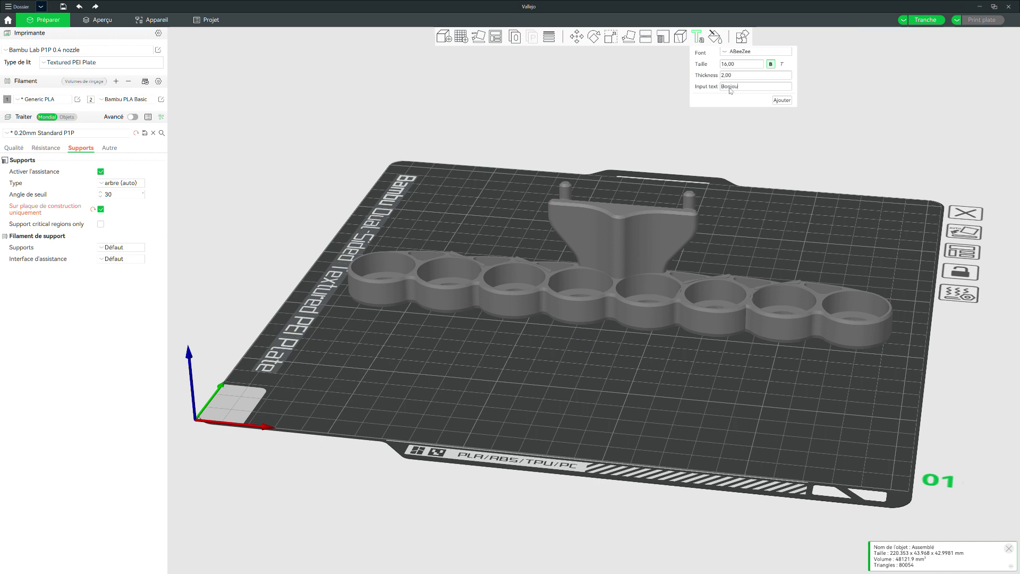
type("r")
left_click(783, 100)
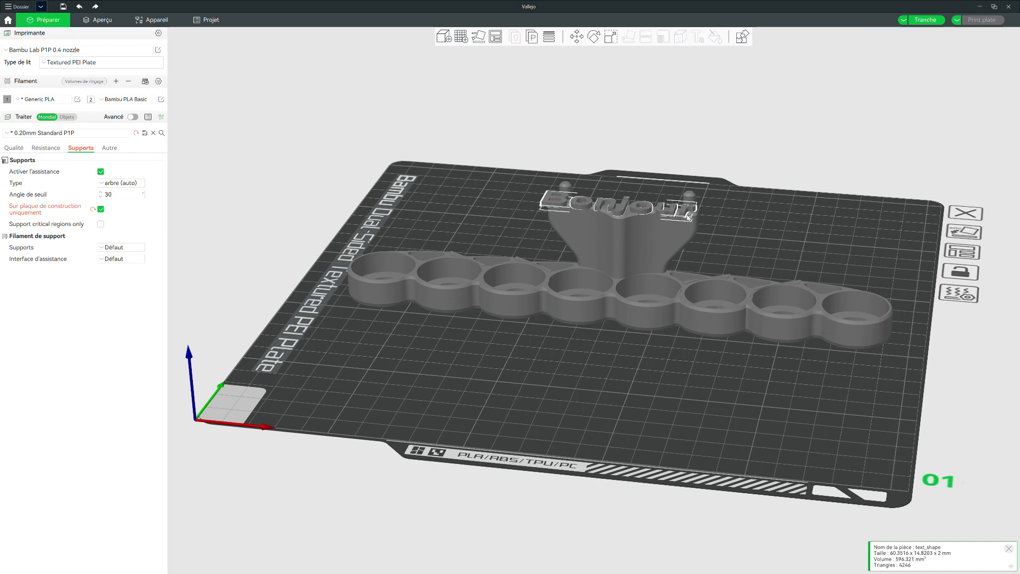
mouse_move(708, 192)
left_mouse_down()
mouse_move(711, 178)
mouse_move(708, 197)
left_mouse_up()
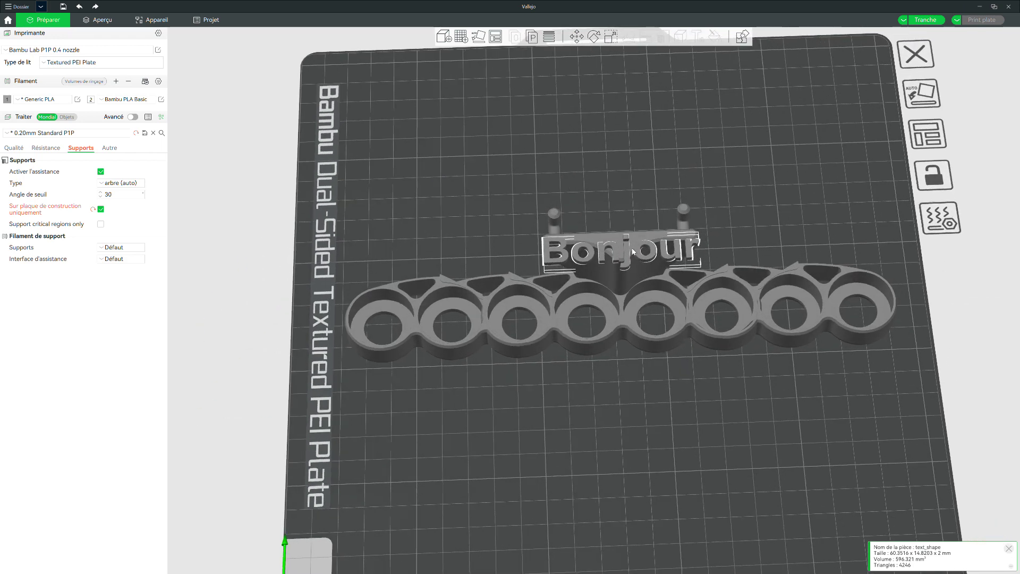
left_click(633, 252)
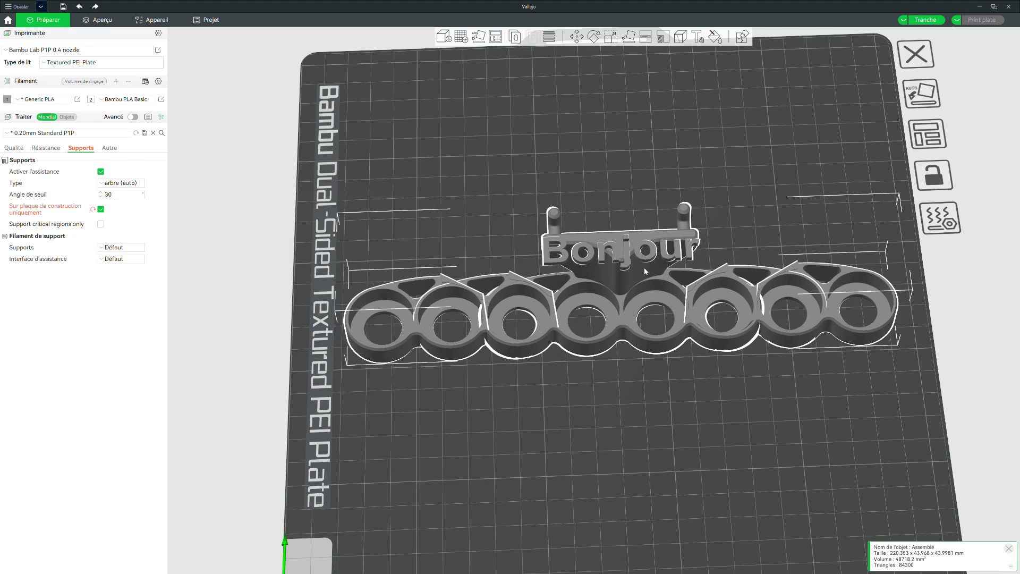
Undo the text placement, add "Bonjour" again in front of the cups, and inspect its height above the plate.
key("ctrl+z")
left_click(781, 101)
left_click_drag(619, 269, 640, 369)
key("0")
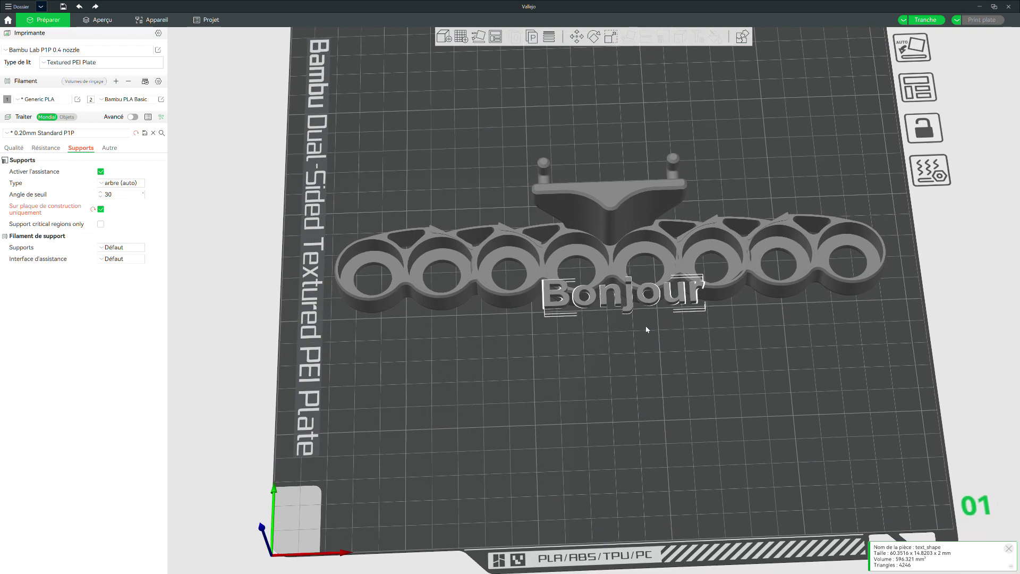
left_click(618, 185)
left_click_drag(617, 185, 621, 229)
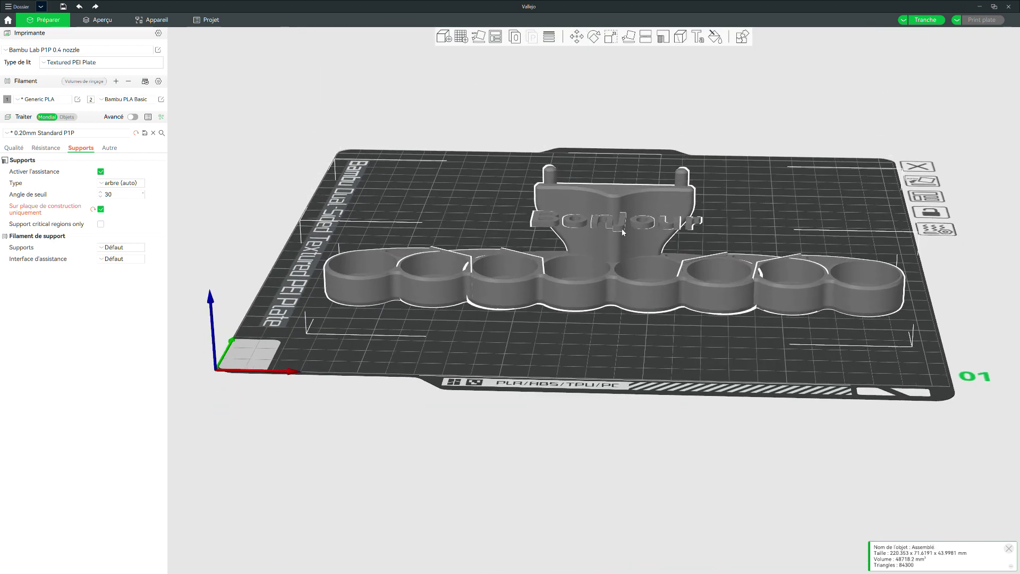
left_click_drag(693, 173, 661, 324)
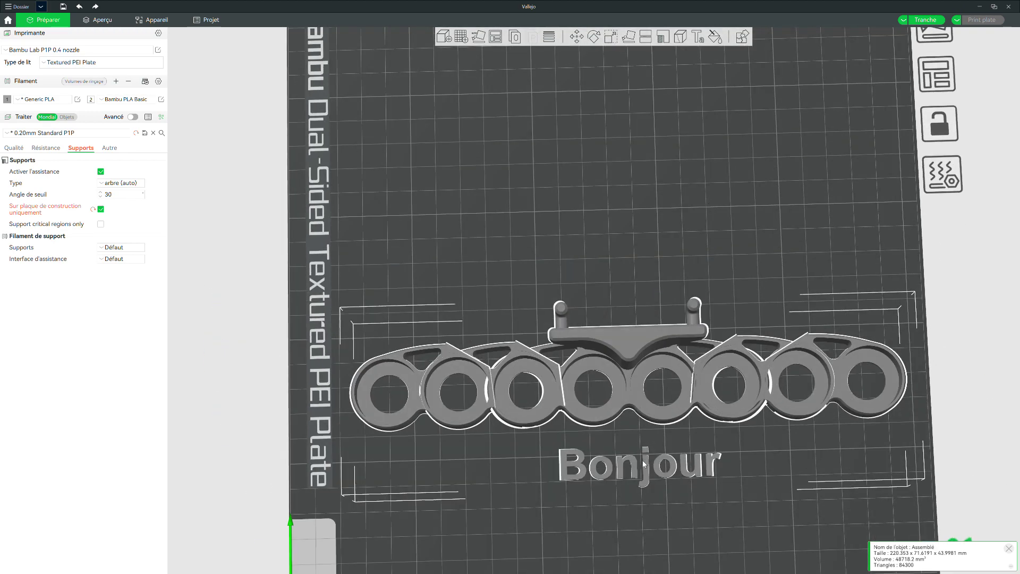
left_click_drag(638, 443, 637, 406)
Undo the "Bonjour" text on the holder and clear the text tool's input.
key("ctrl+z")
key("ctrl+z")
key("ctrl+z")
key("ctrl+z")
left_click_drag(654, 429, 655, 416)
left_click_drag(747, 89, 709, 90)
key("BackSpace")
right_click_drag(665, 143, 660, 144)
right_click_drag(741, 164, 733, 171)
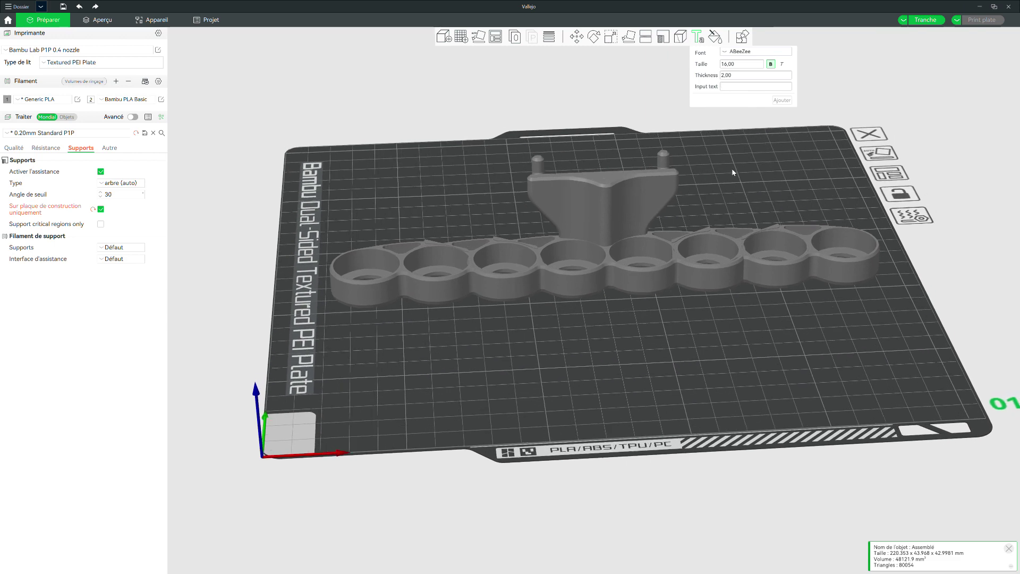
Open colour painting on the holder to view its filament and brush options, and leave it without painting.
left_click(716, 36)
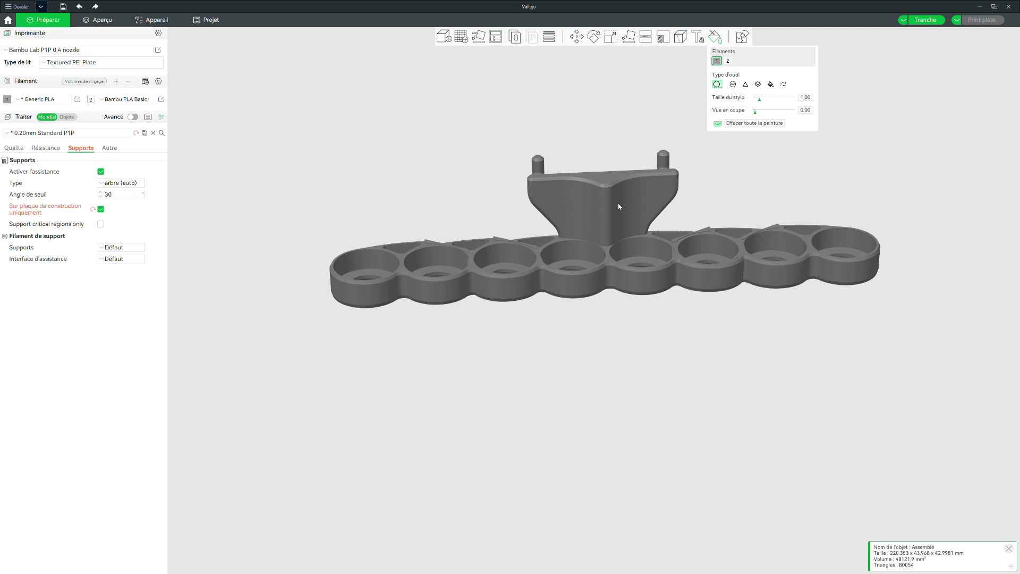
left_click(716, 38)
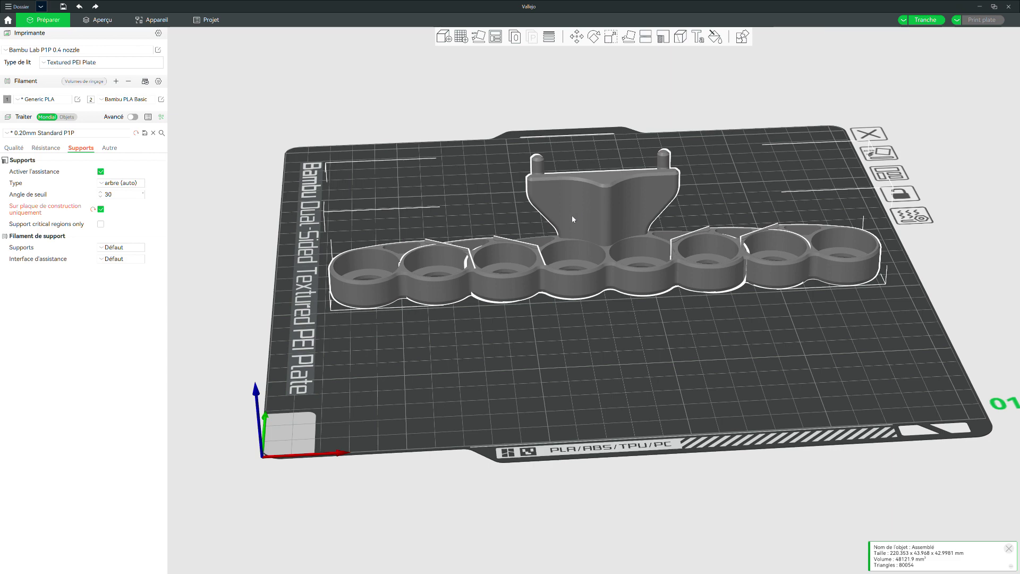
left_click_drag(584, 329, 545, 346)
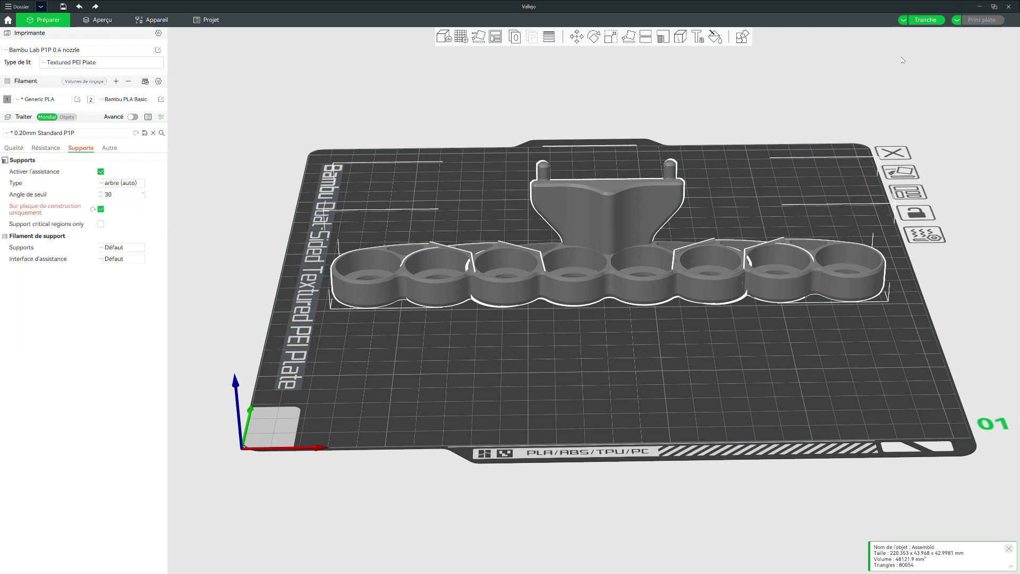
Try purple as the first filament's colour, restore grey, and slice the plate with the automatic tree supports.
left_click(921, 20)
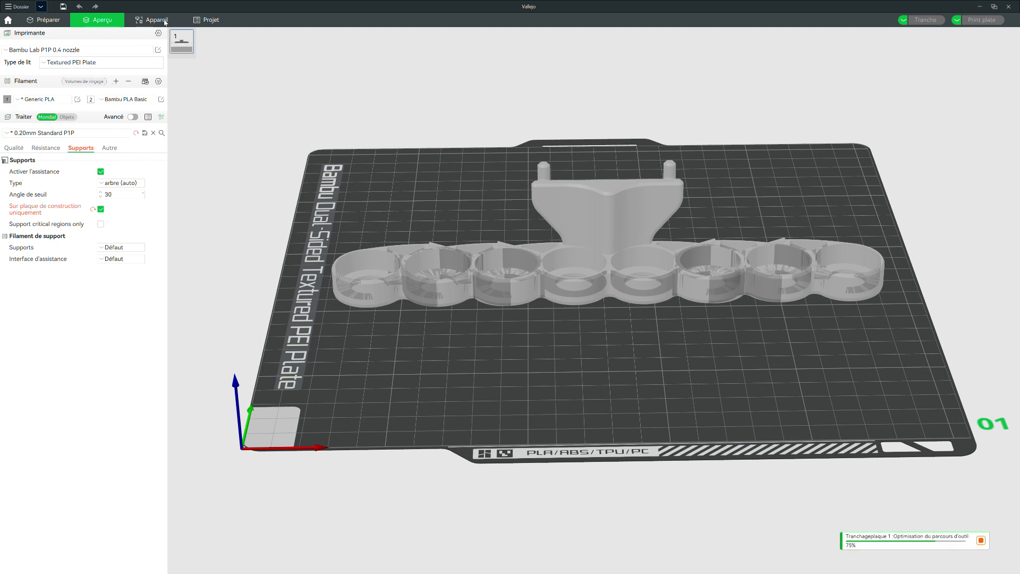
left_click(27, 125)
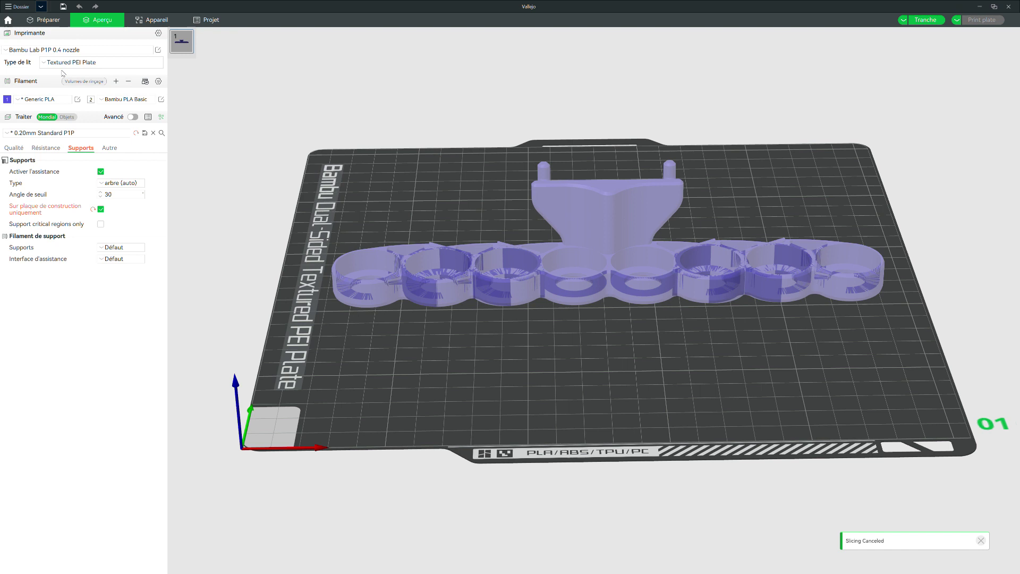
left_click(28, 124)
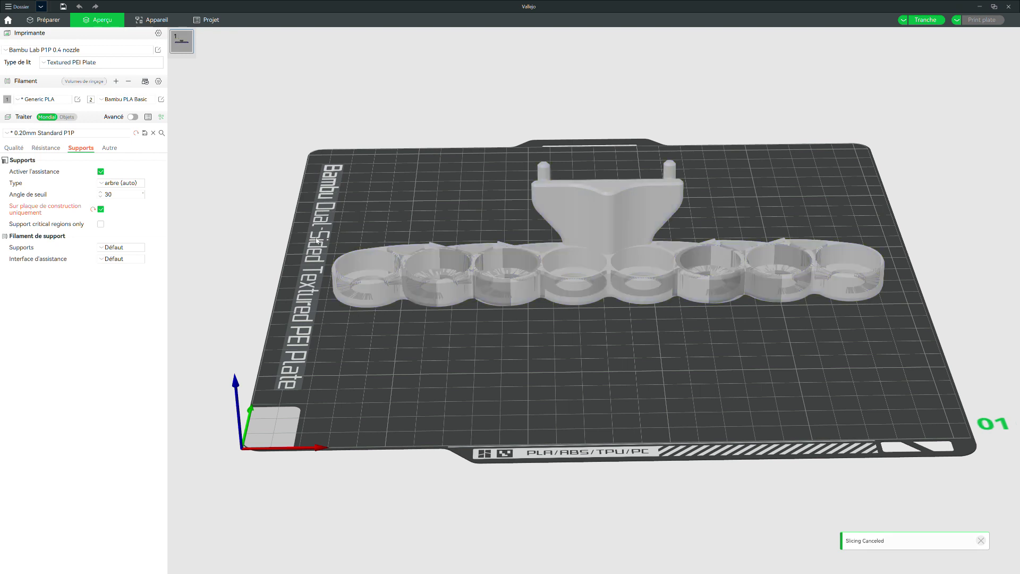
left_click(926, 19)
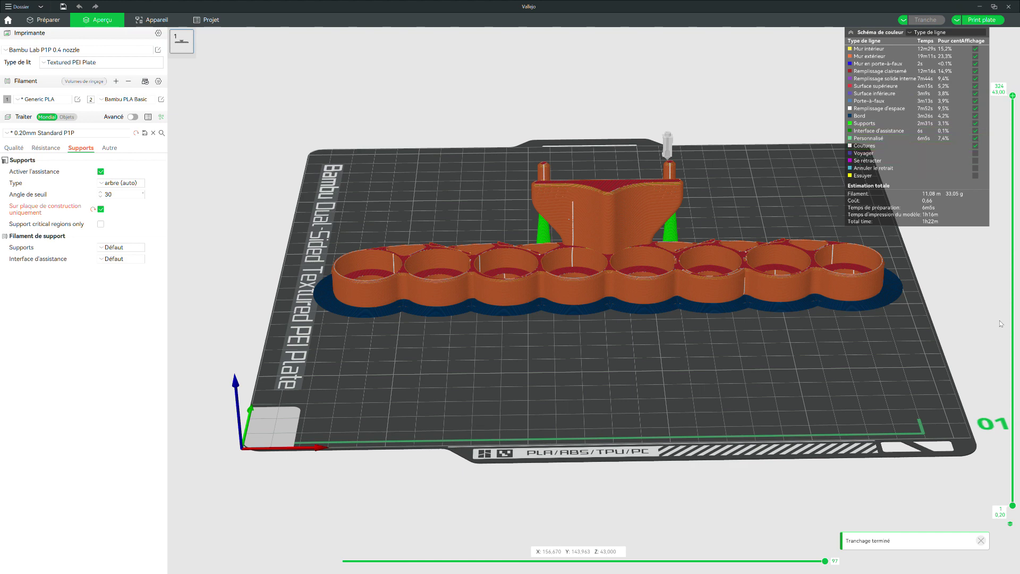
Lower the displayed top layer to 290 and examine the hooks and their supports up close.
left_click_drag(1012, 95, 1012, 141)
scroll(764, 369, "up", 5)
left_click_drag(824, 191, 690, 338)
scroll(667, 329, "up", 4)
scroll(704, 320, "up", 2)
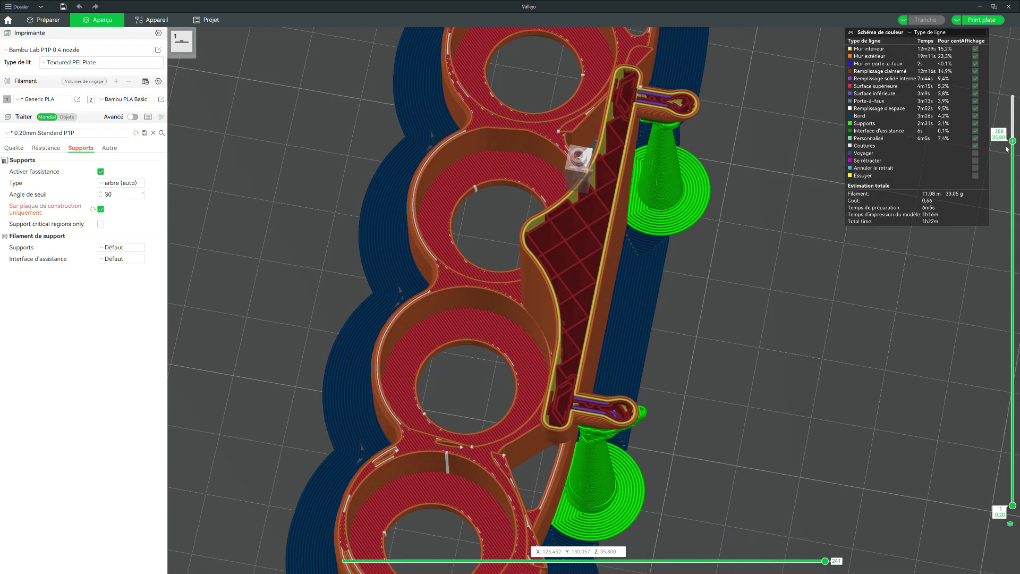
scroll(1012, 140, "up", 2)
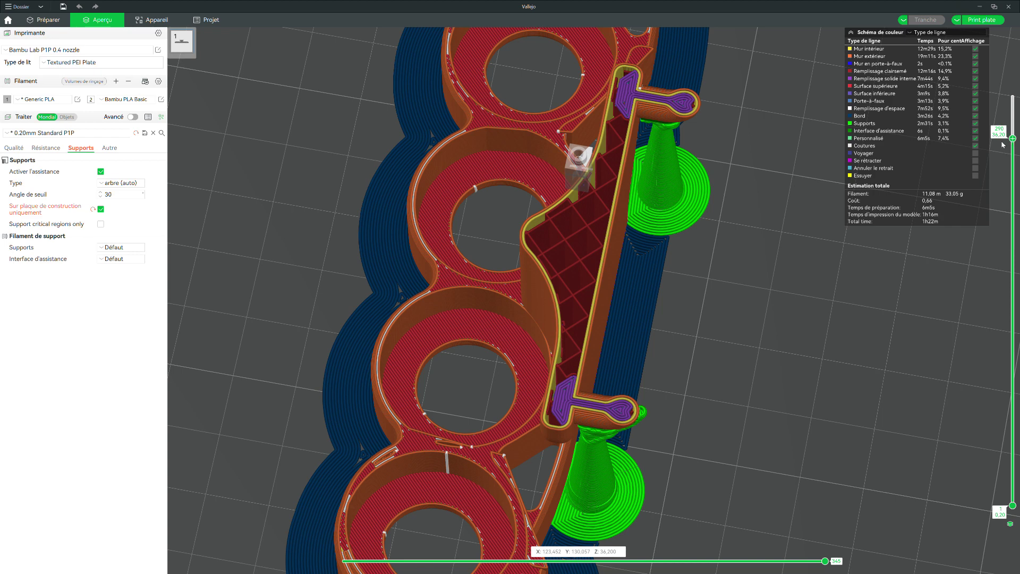
Restore the full layer range up to layer 324 and examine the whole sliced holder with its supports and brim.
left_click_drag(1013, 139, 1016, 94)
scroll(743, 306, "down", 5)
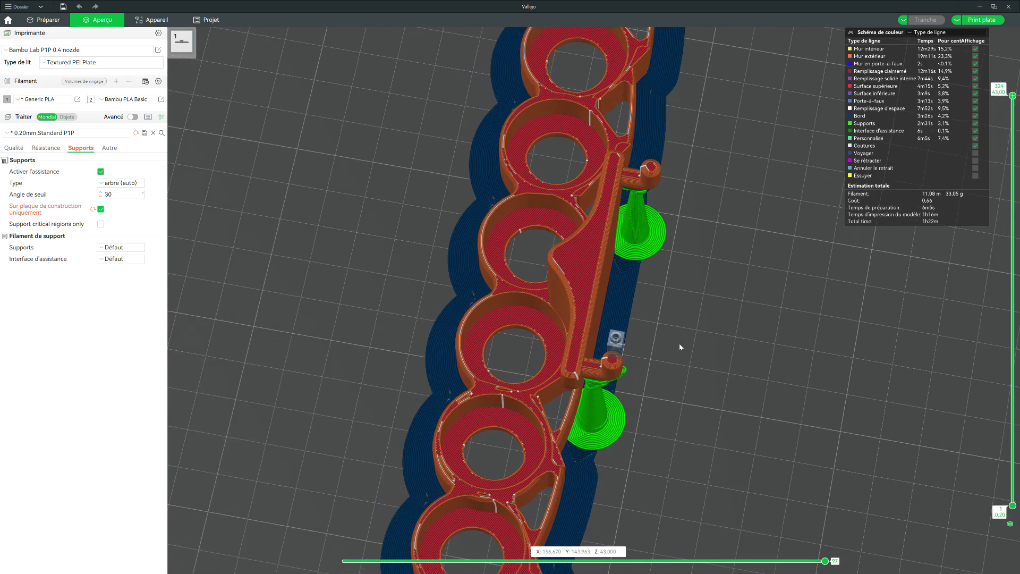
right_click_drag(663, 349, 684, 343)
left_click_drag(683, 344, 708, 336)
scroll(702, 339, "down", 2)
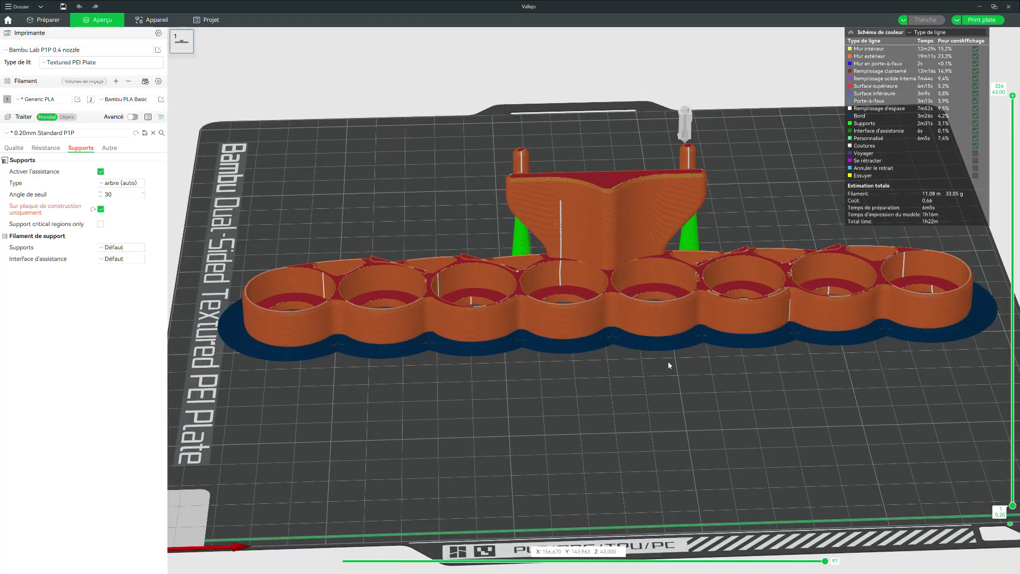
right_click_drag(668, 362, 644, 365)
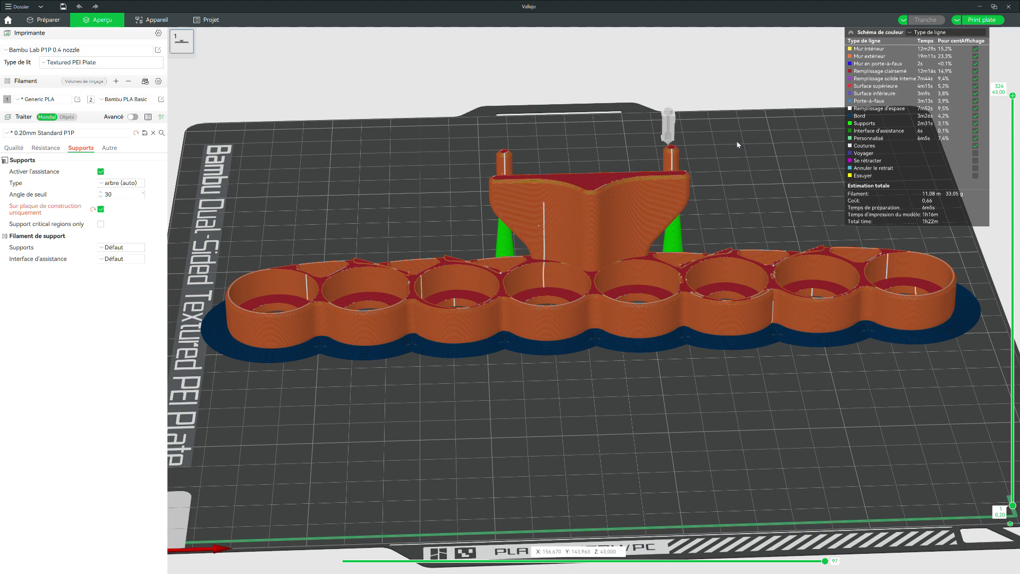
scroll(754, 152, "down", 2)
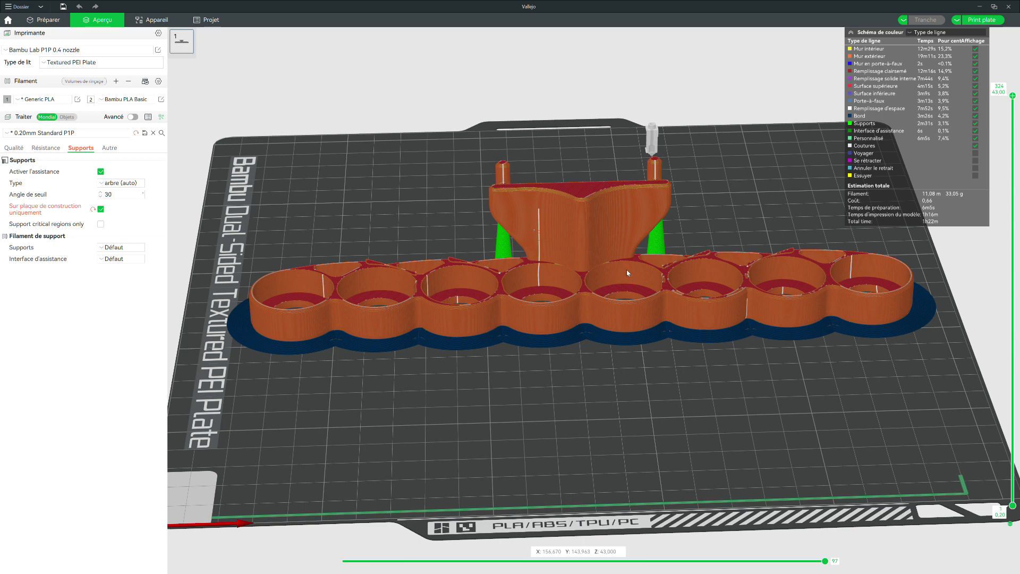
right_click_drag(729, 233, 728, 232)
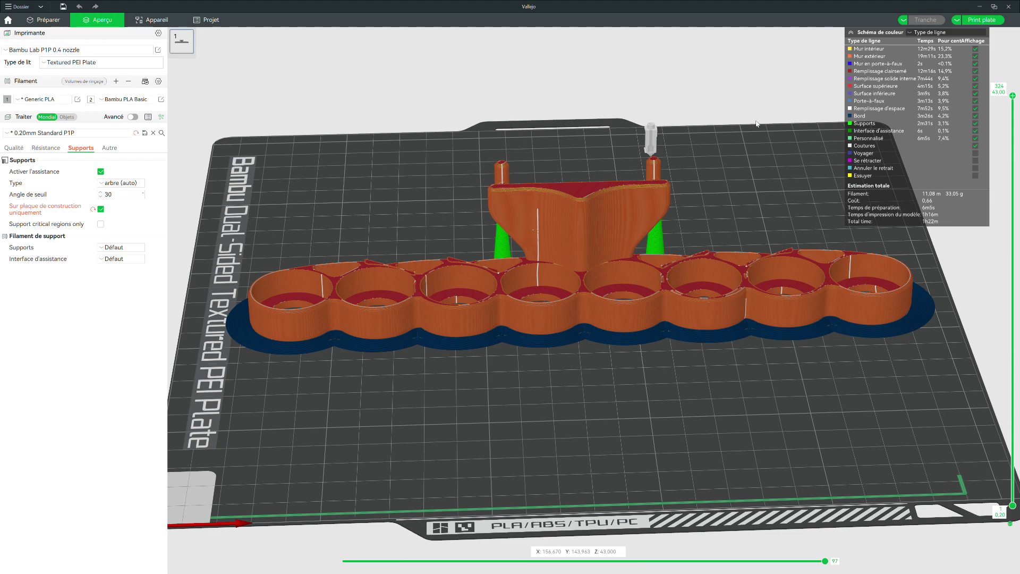
left_click_drag(741, 133, 691, 170)
Open the printer's device page and start the live camera feed of the running print.
left_click(157, 21)
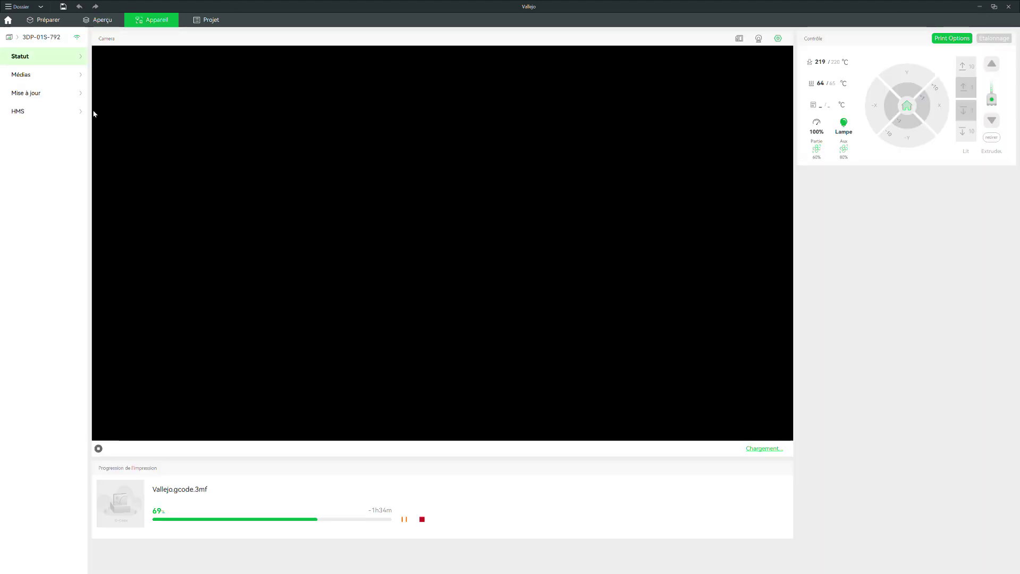
left_click(99, 450)
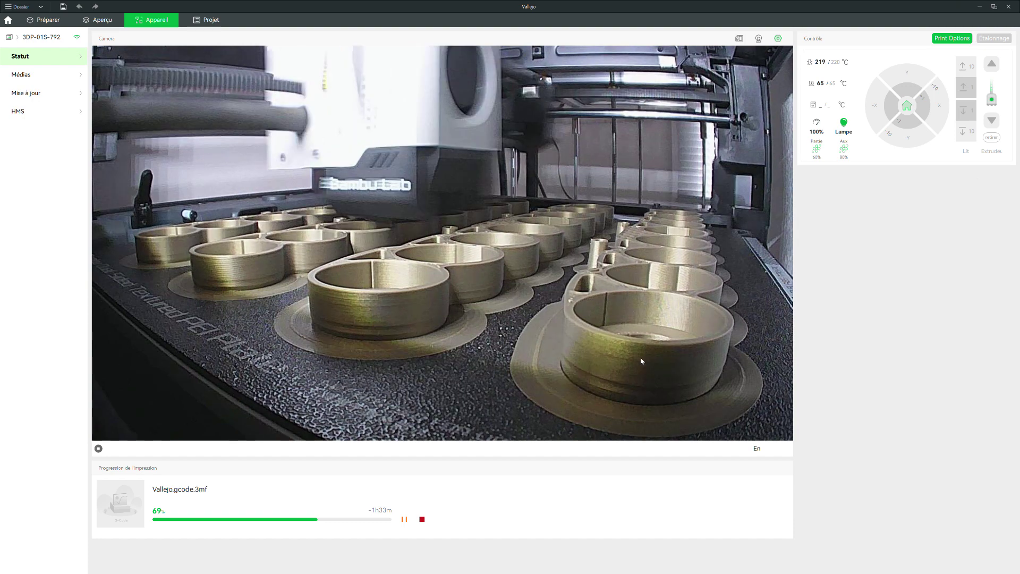
Switch the printer lamp off and back on, and return to the sliced preview of the plate.
left_click(845, 127)
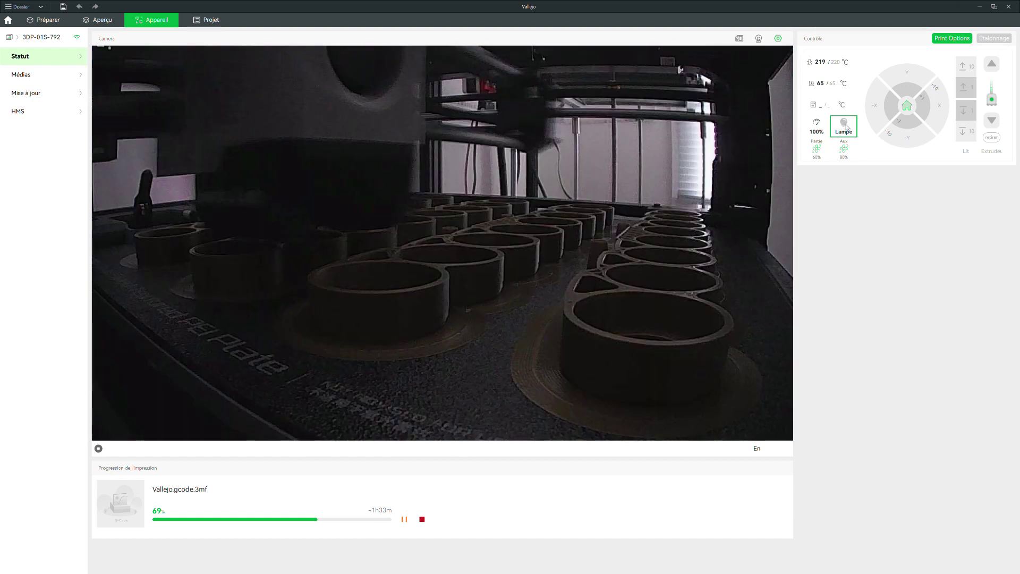
left_click(845, 126)
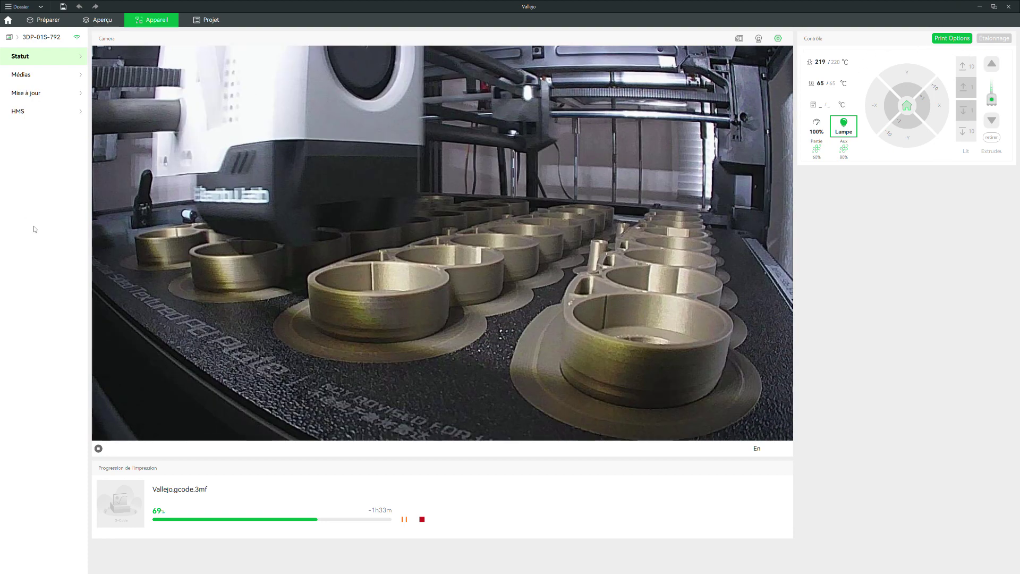
left_click(96, 22)
scroll(299, 116, "down", 2)
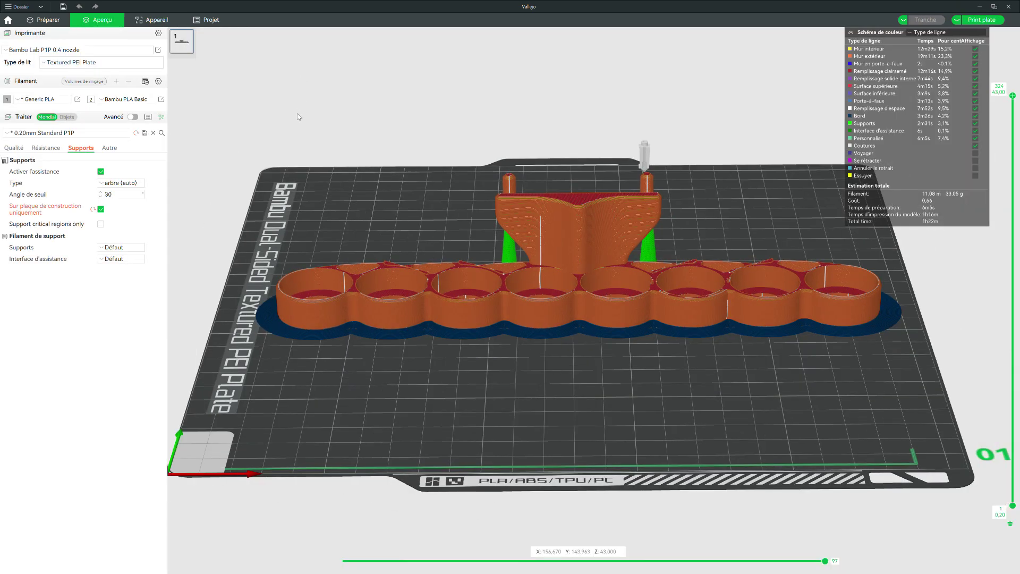